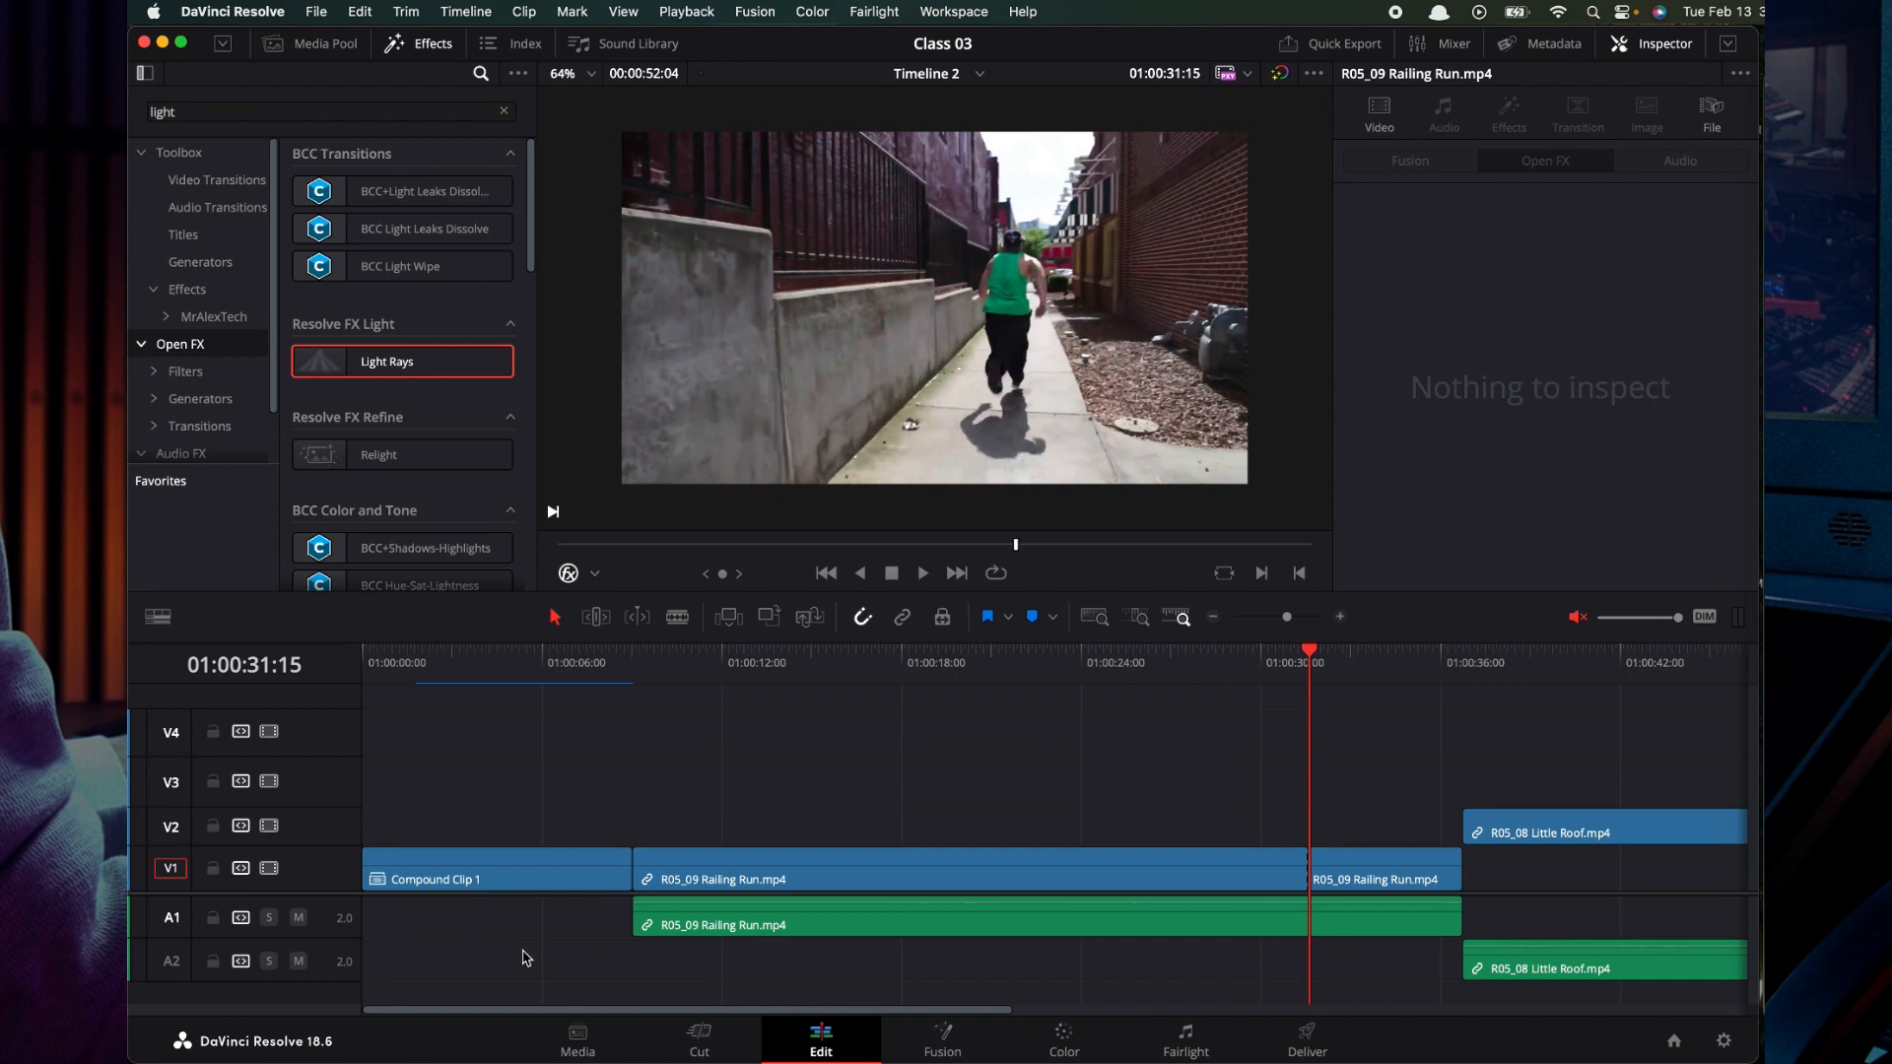
Apply the Light Rays effect to the short second R05_09 Railing Run clip on track V1.
{"action": "scroll", "coordinate": [836, 890], "scroll_direction": "right", "scroll_amount": 5}
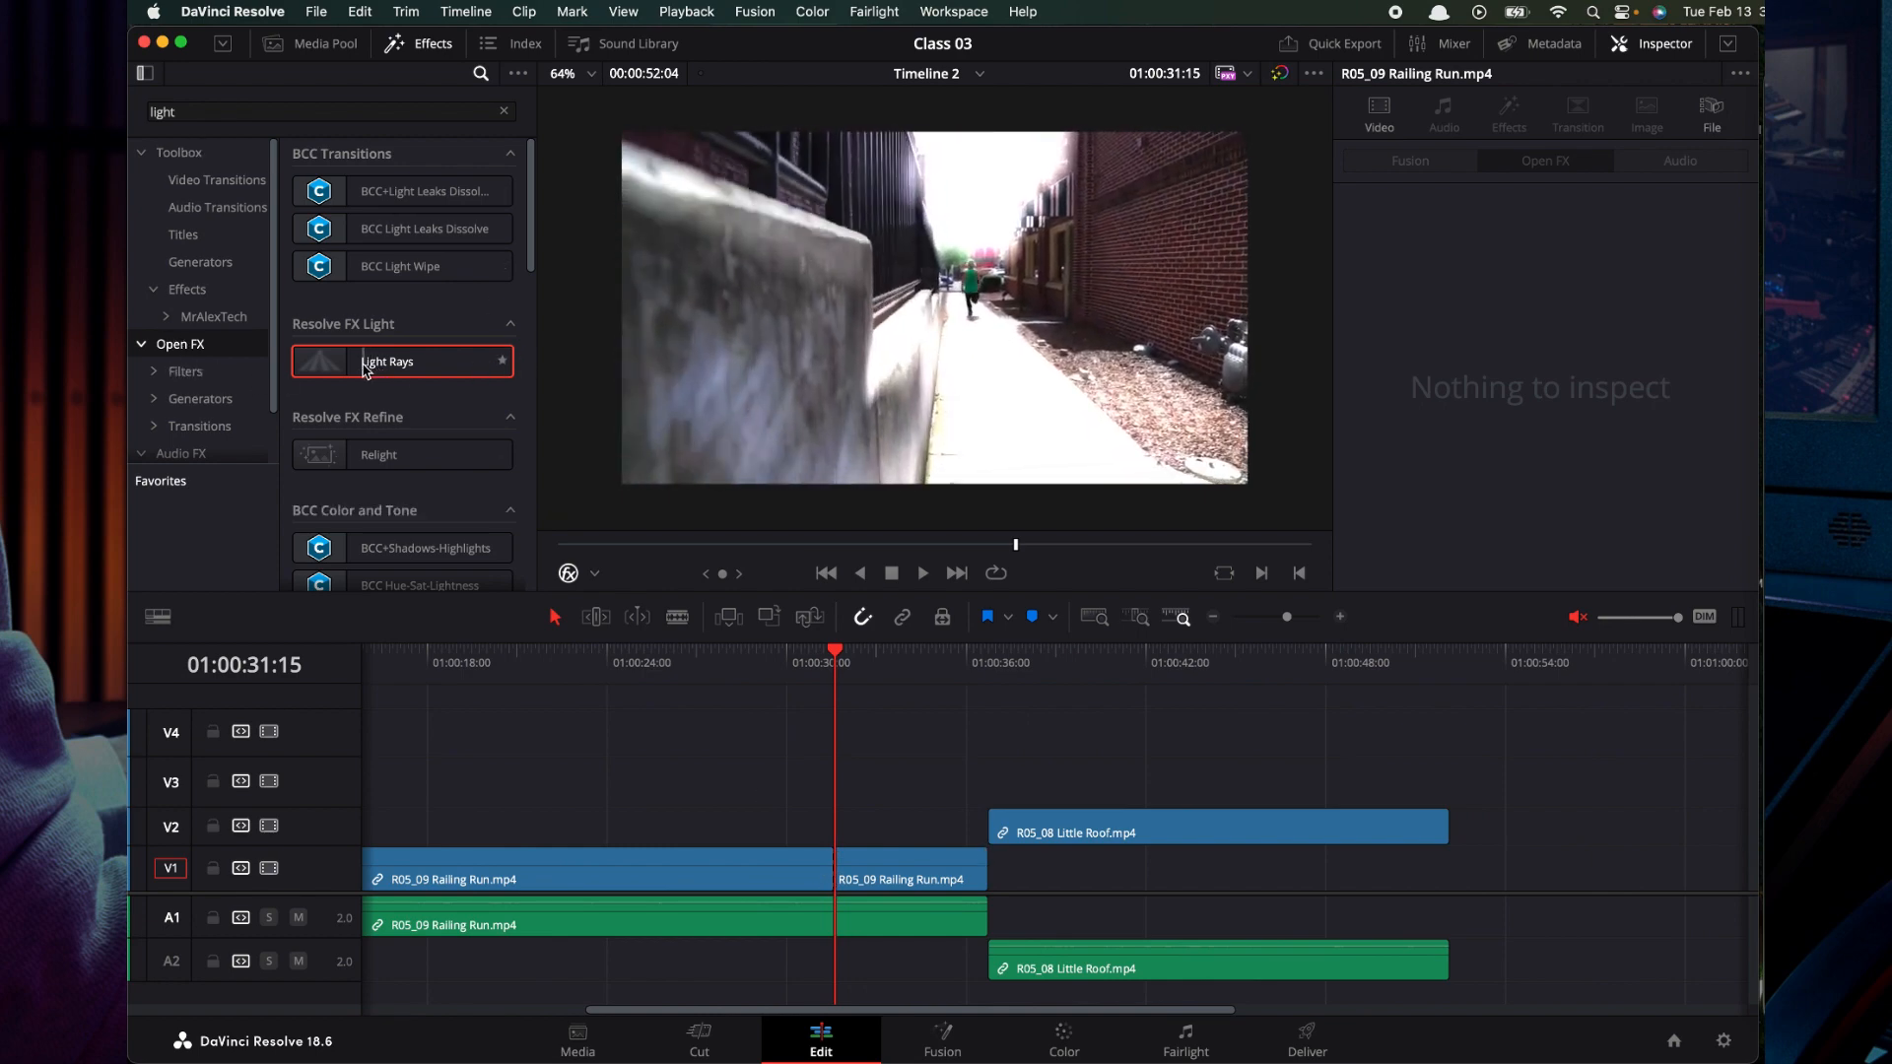
{"action": "left_click_drag", "start_coordinate": [374, 368], "coordinate": [1066, 780]}
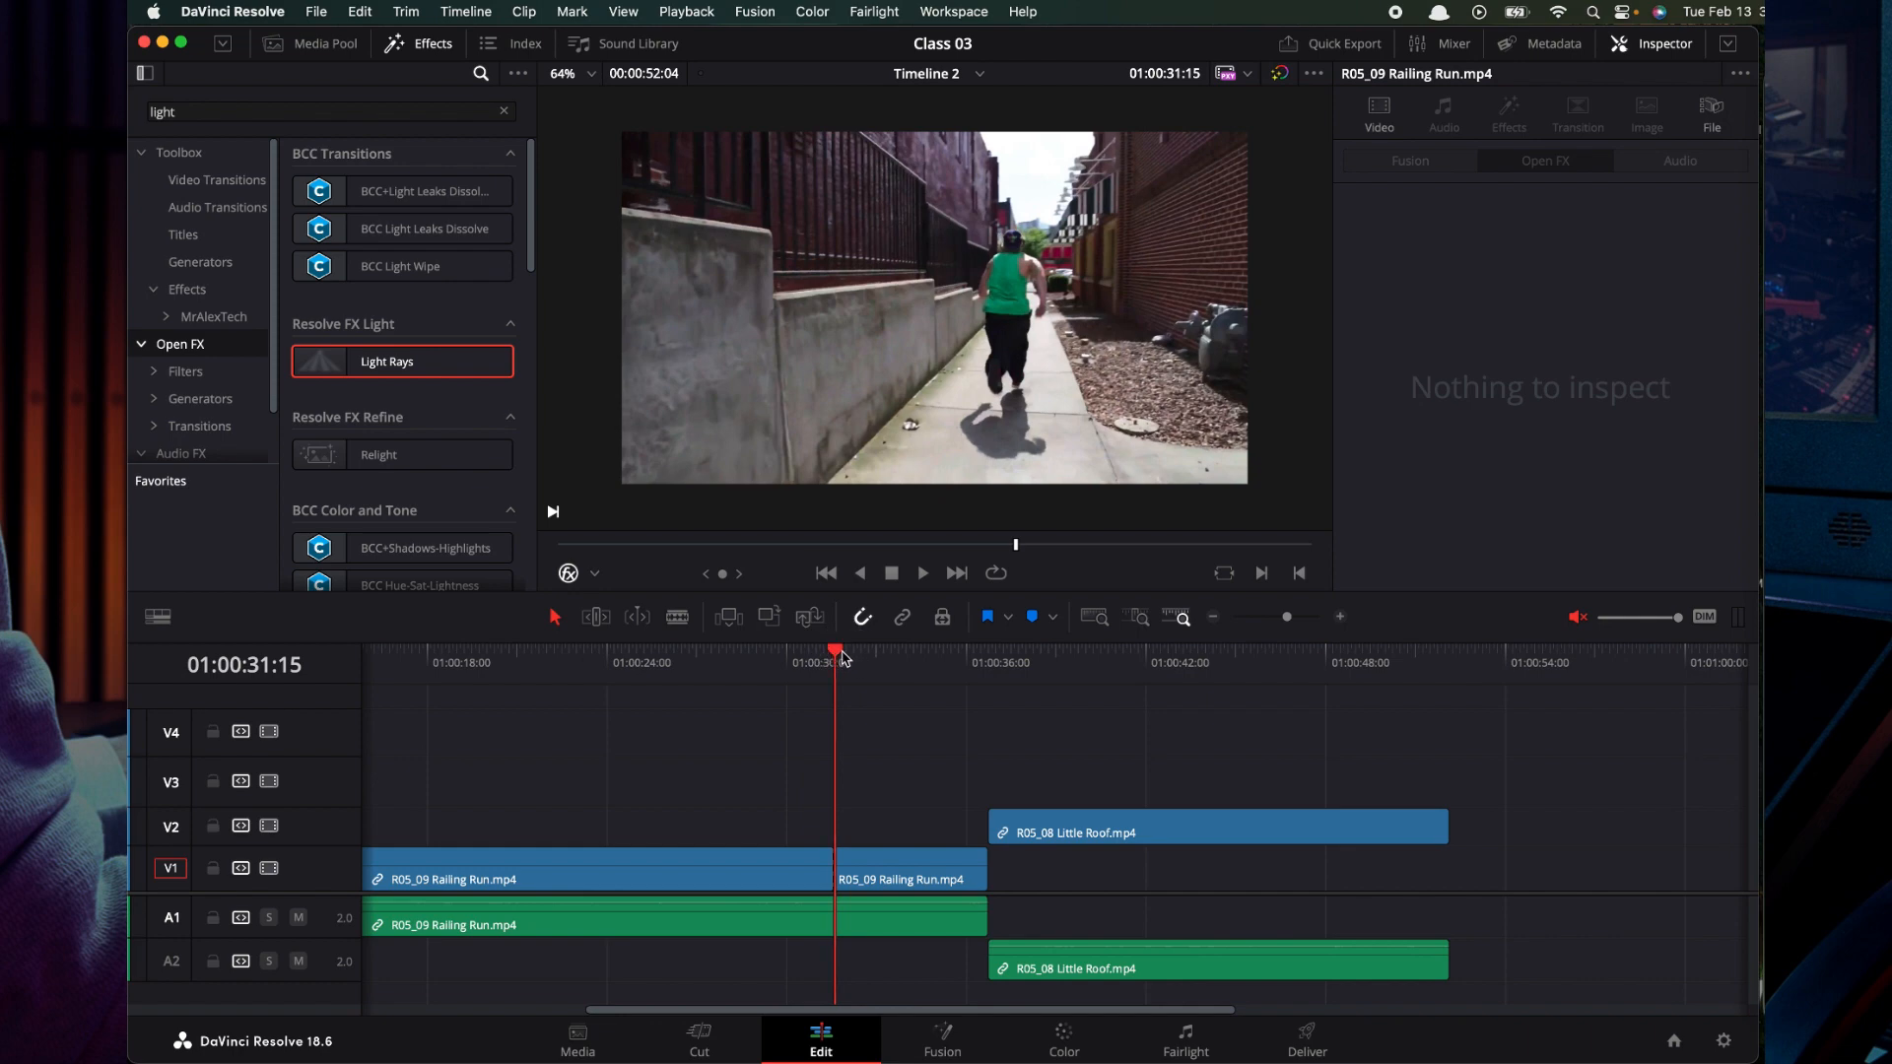
{"action": "mouse_move", "coordinate": [843, 658]}
{"action": "left_mouse_down"}
{"action": "mouse_move", "coordinate": [962, 666]}
{"action": "mouse_move", "coordinate": [834, 658]}
{"action": "left_mouse_up"}
{"action": "left_click_drag", "start_coordinate": [392, 362], "coordinate": [906, 863]}
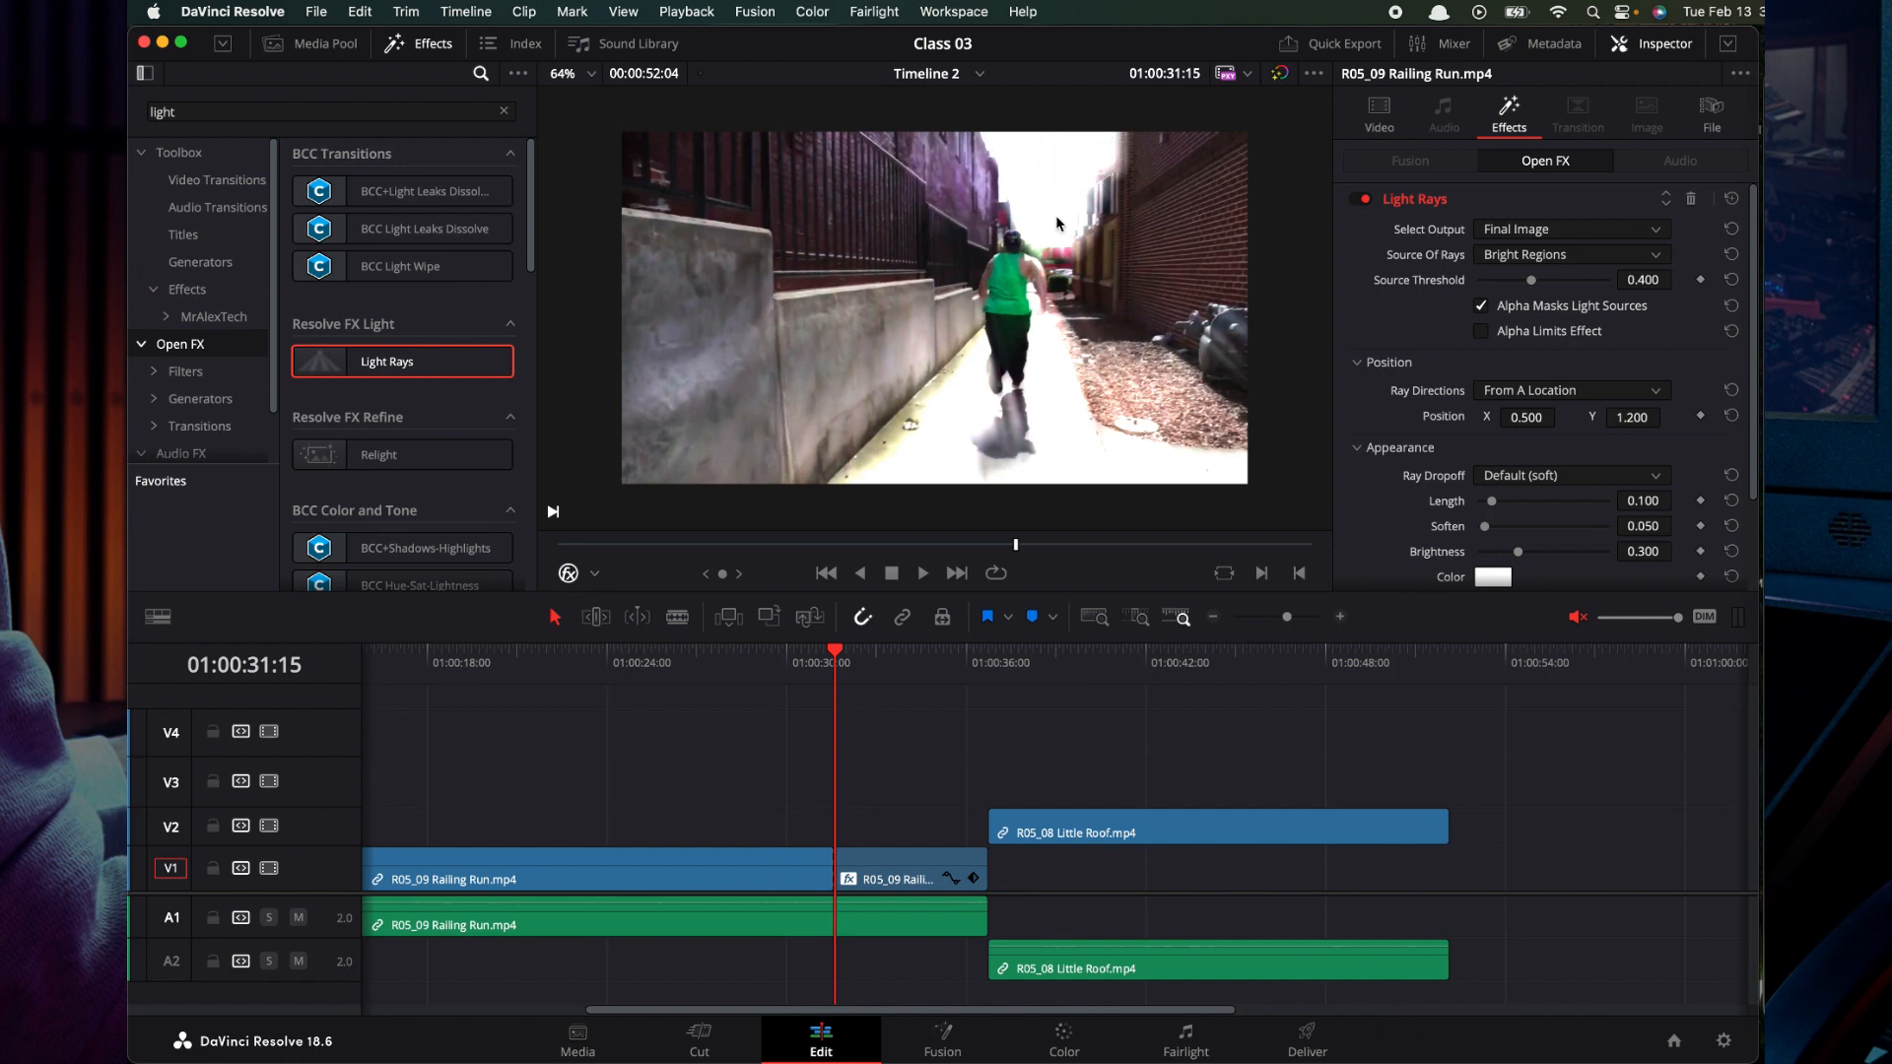
{"action": "mouse_move", "coordinate": [838, 658]}
{"action": "left_mouse_down"}
{"action": "mouse_move", "coordinate": [907, 658]}
{"action": "mouse_move", "coordinate": [841, 660]}
{"action": "left_mouse_up"}
Switch the Light Rays output to Source Regions and set the source of rays to Edges.
{"action": "left_click", "coordinate": [1552, 233]}
{"action": "left_click", "coordinate": [1564, 258]}
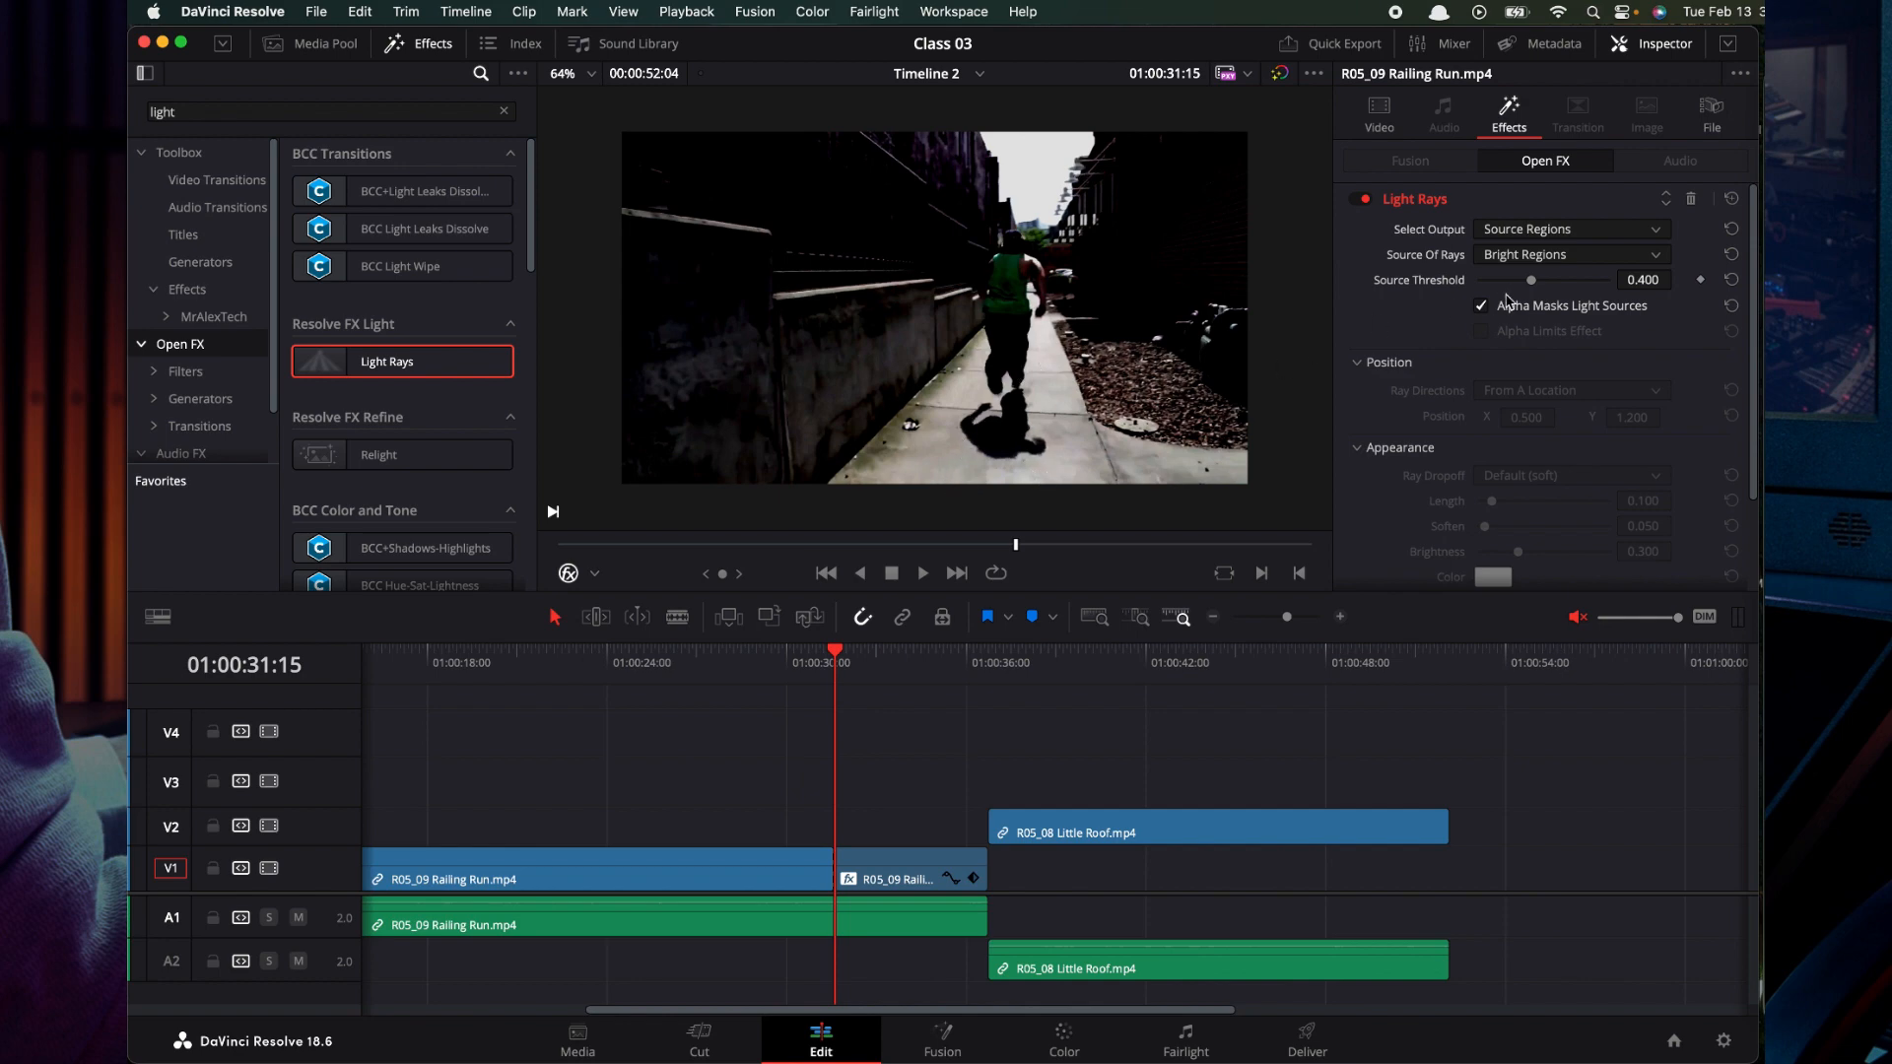
{"action": "left_click", "coordinate": [1549, 264]}
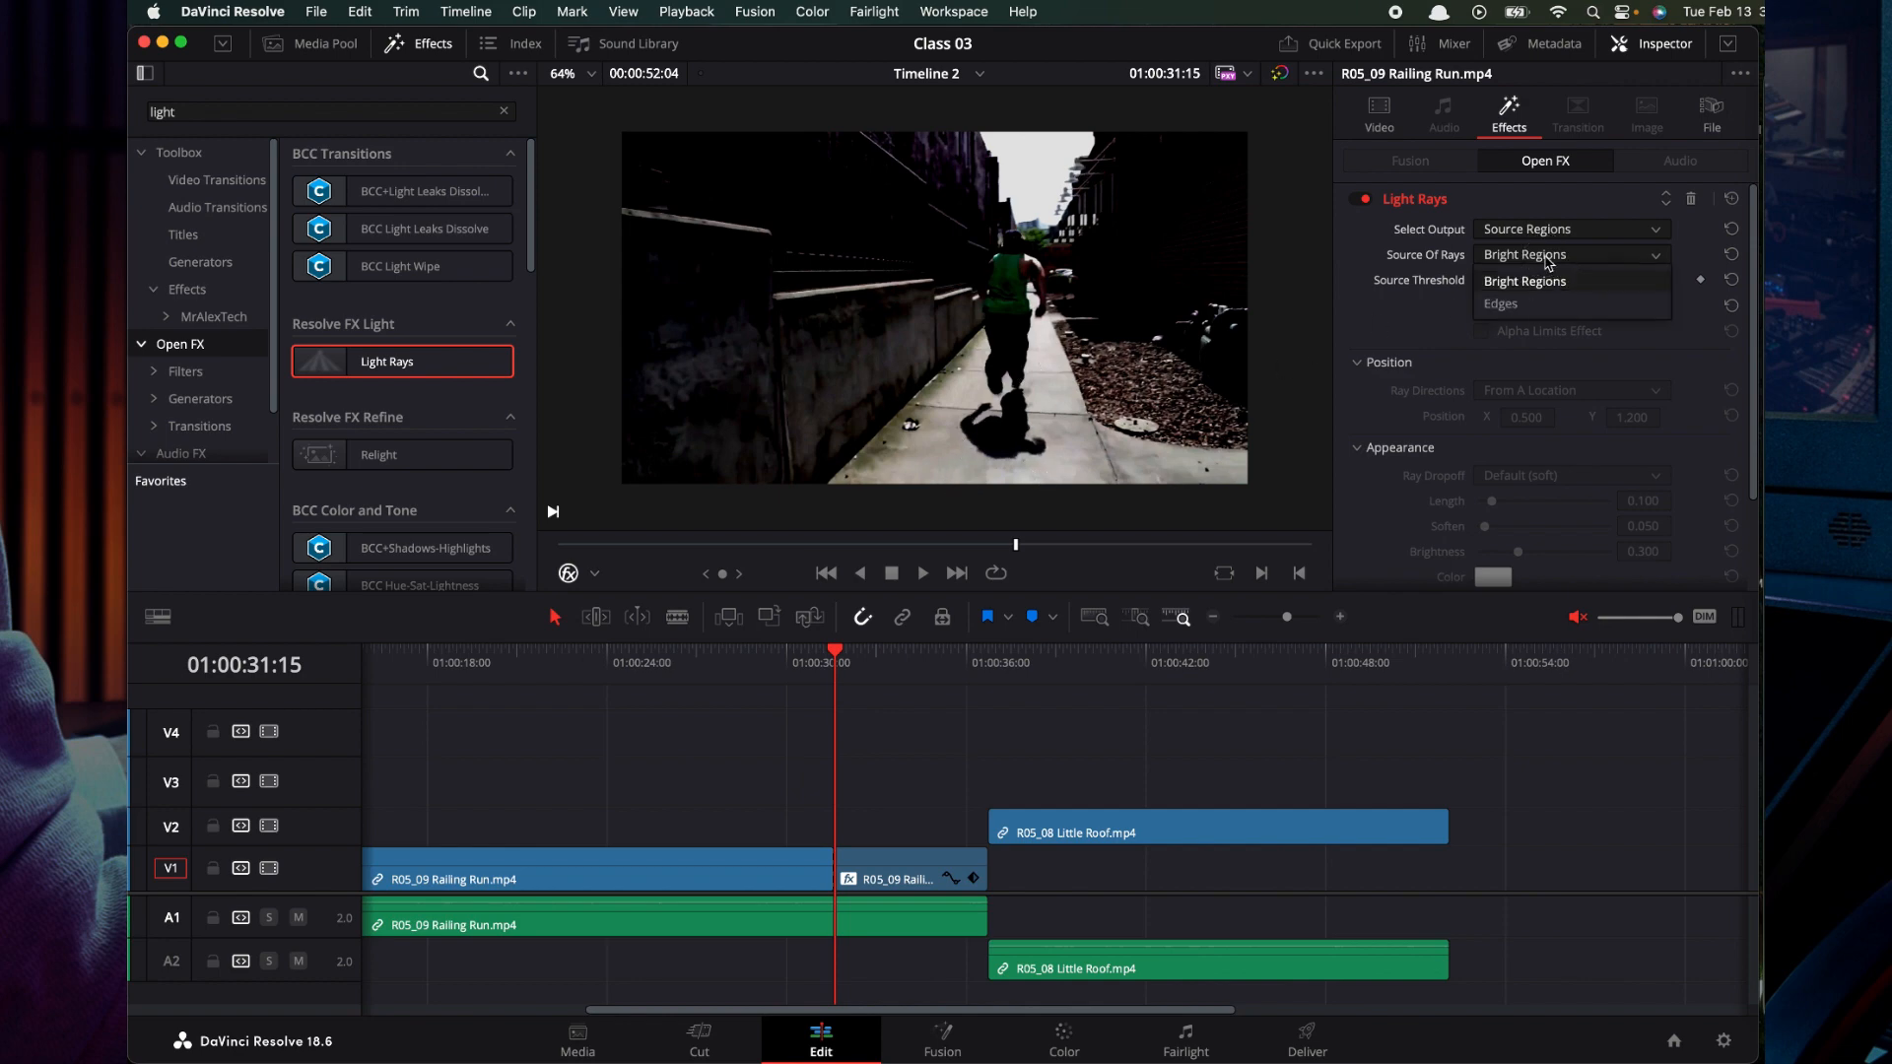
{"action": "left_click", "coordinate": [1540, 308]}
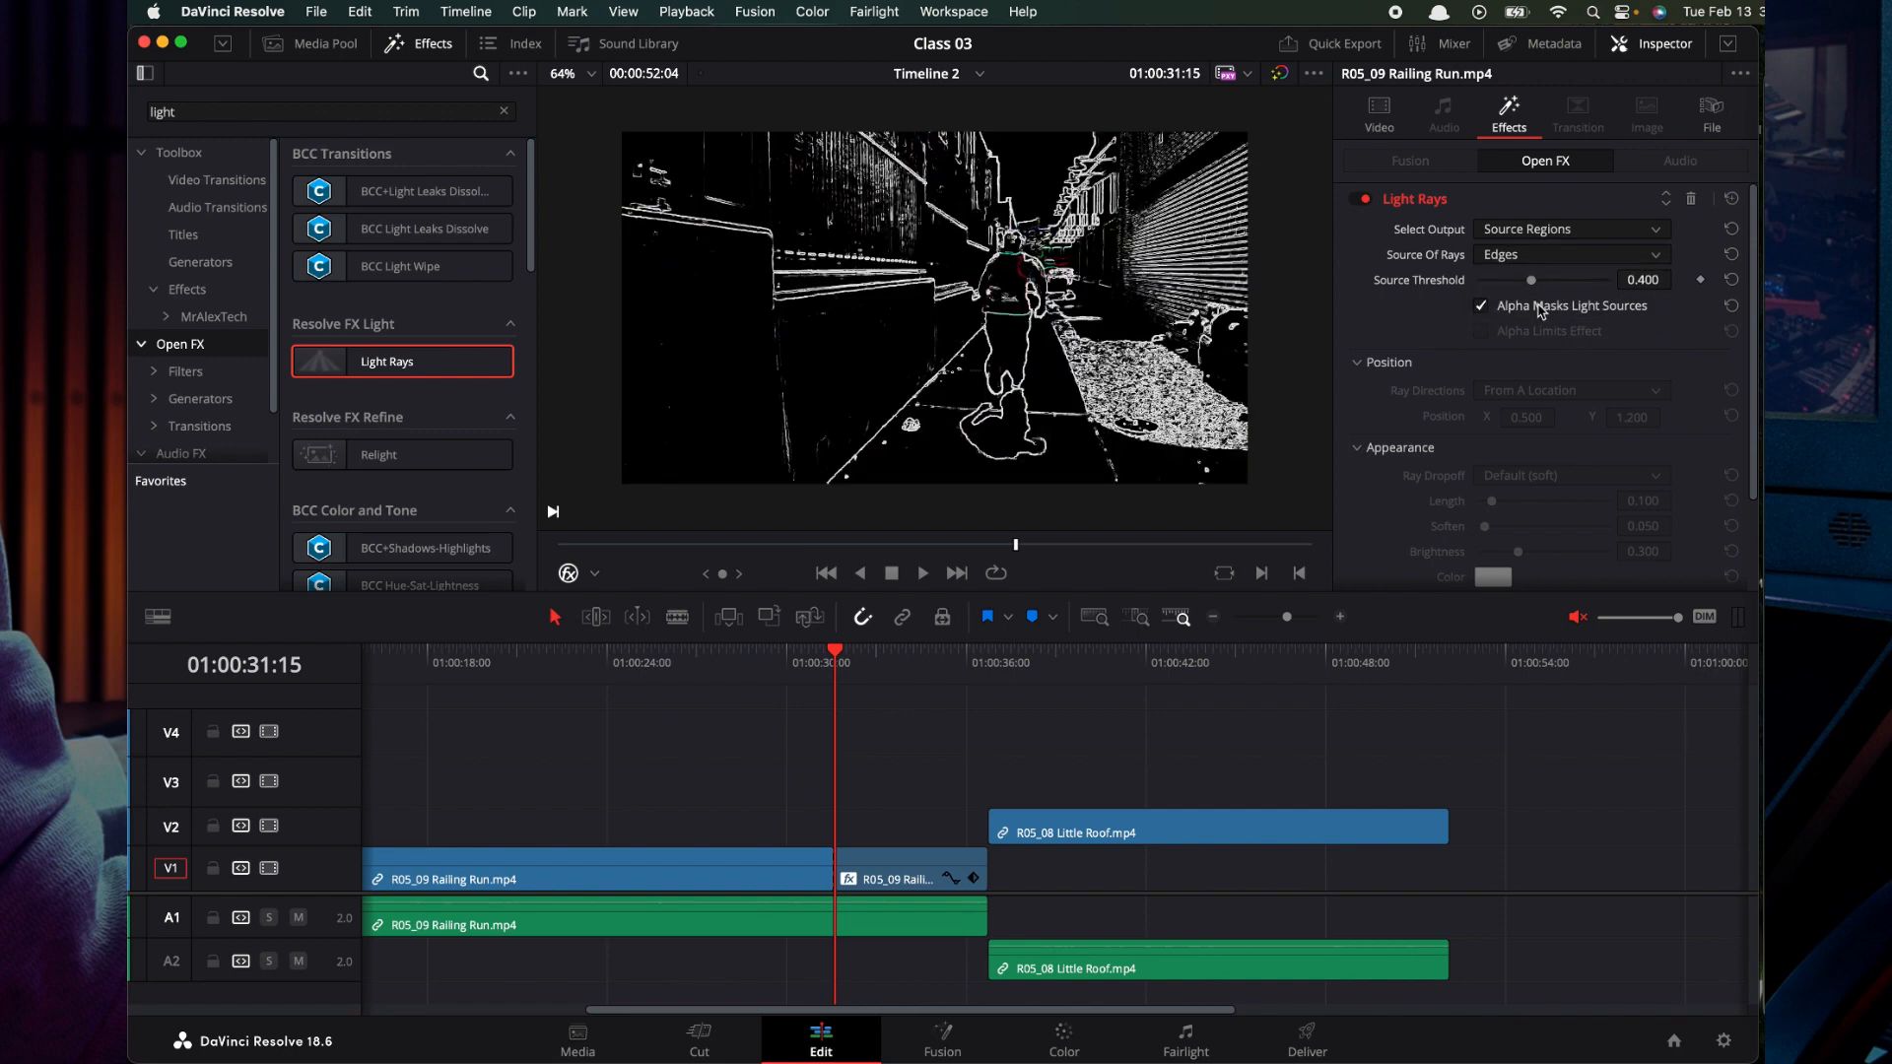
Return the Light Rays output to Final Image and the source of rays to Bright Regions.
{"action": "left_click", "coordinate": [1549, 239]}
{"action": "left_click", "coordinate": [1549, 305]}
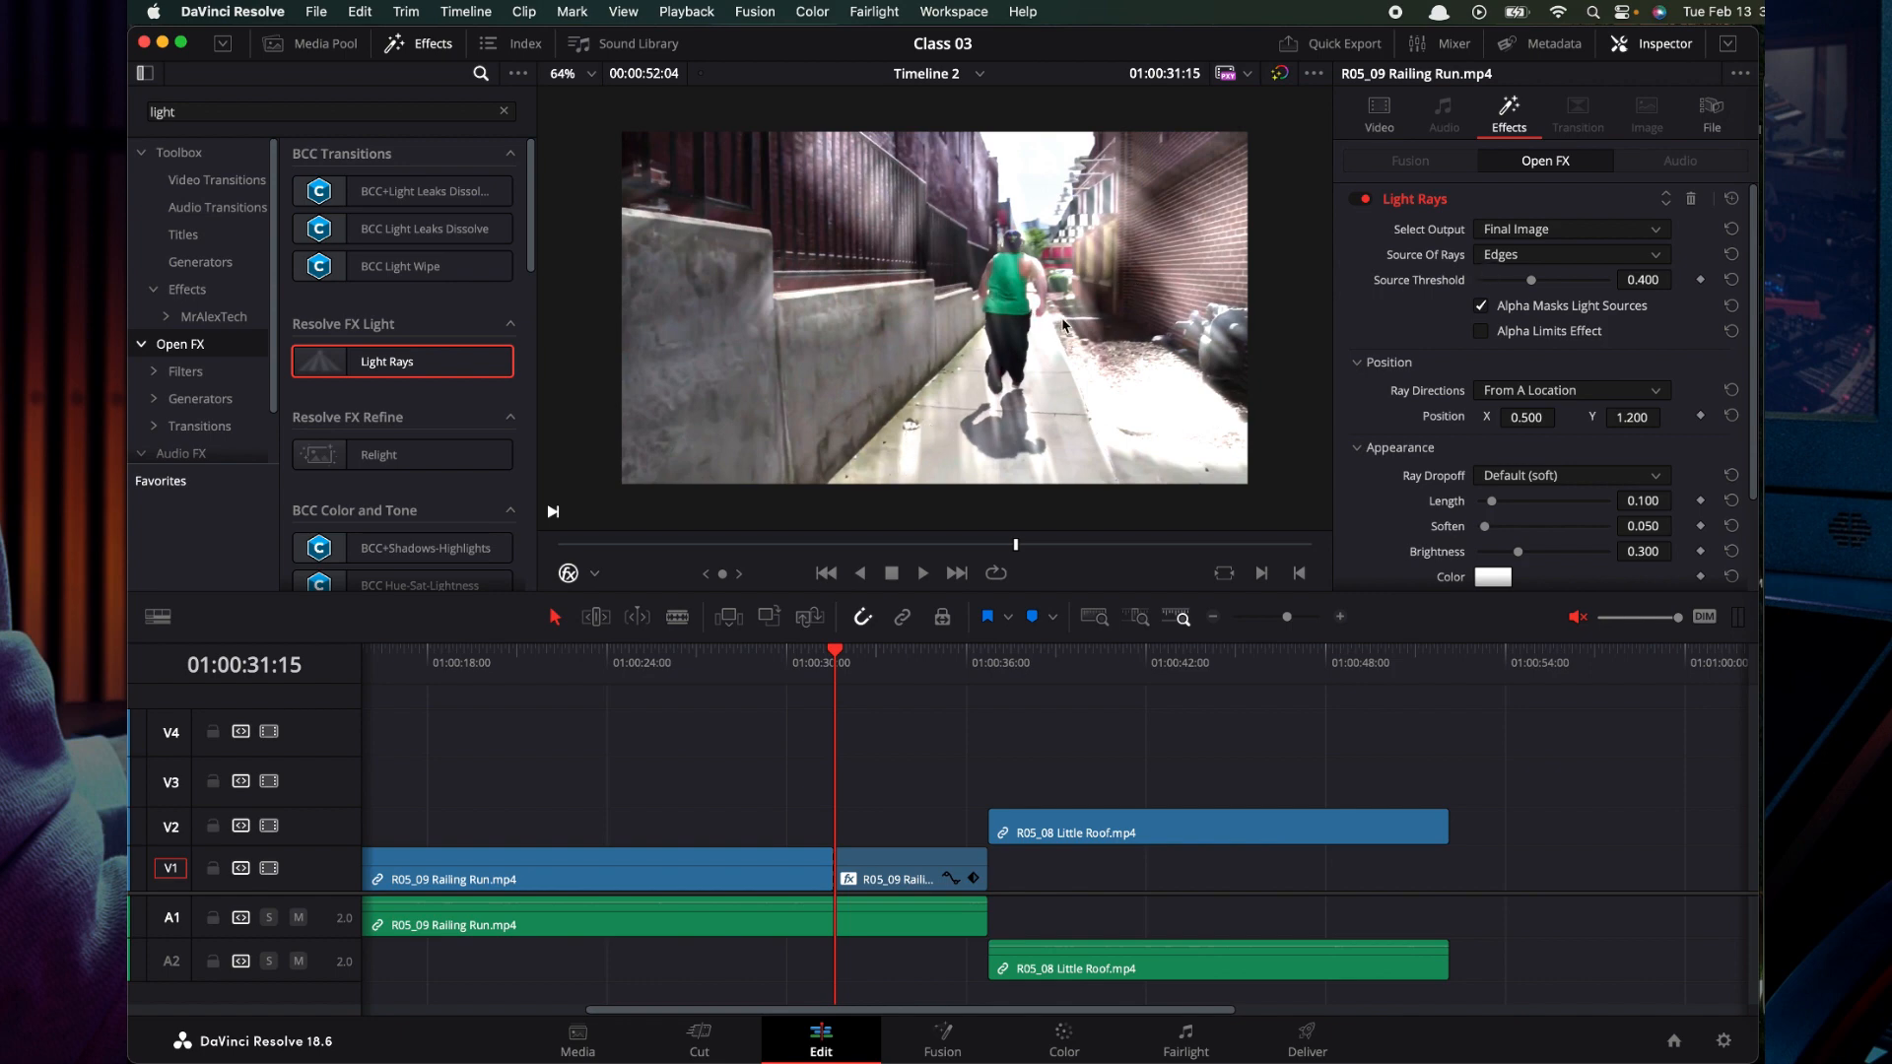
{"action": "left_click", "coordinate": [1501, 252]}
{"action": "left_click", "coordinate": [1530, 281]}
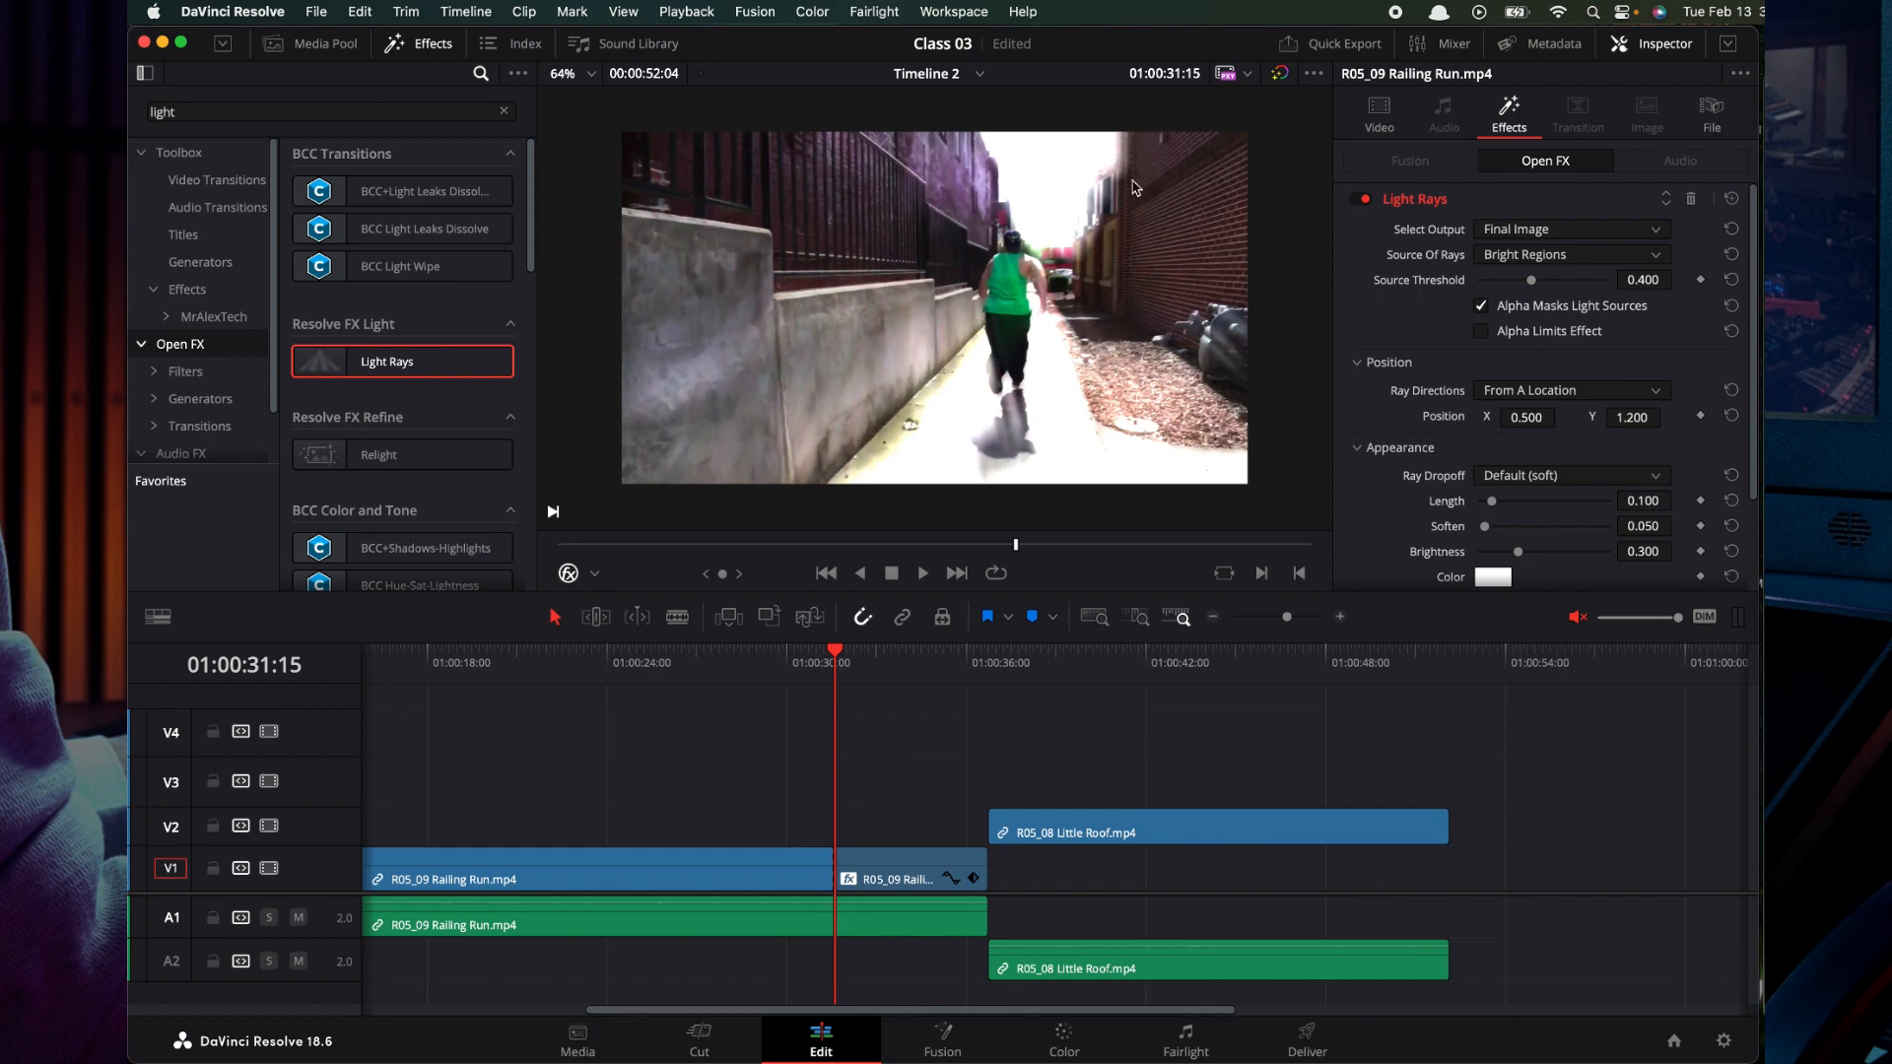
Preview the output as Light Rays Alone and switch it back to Final Image.
{"action": "left_click", "coordinate": [1487, 230]}
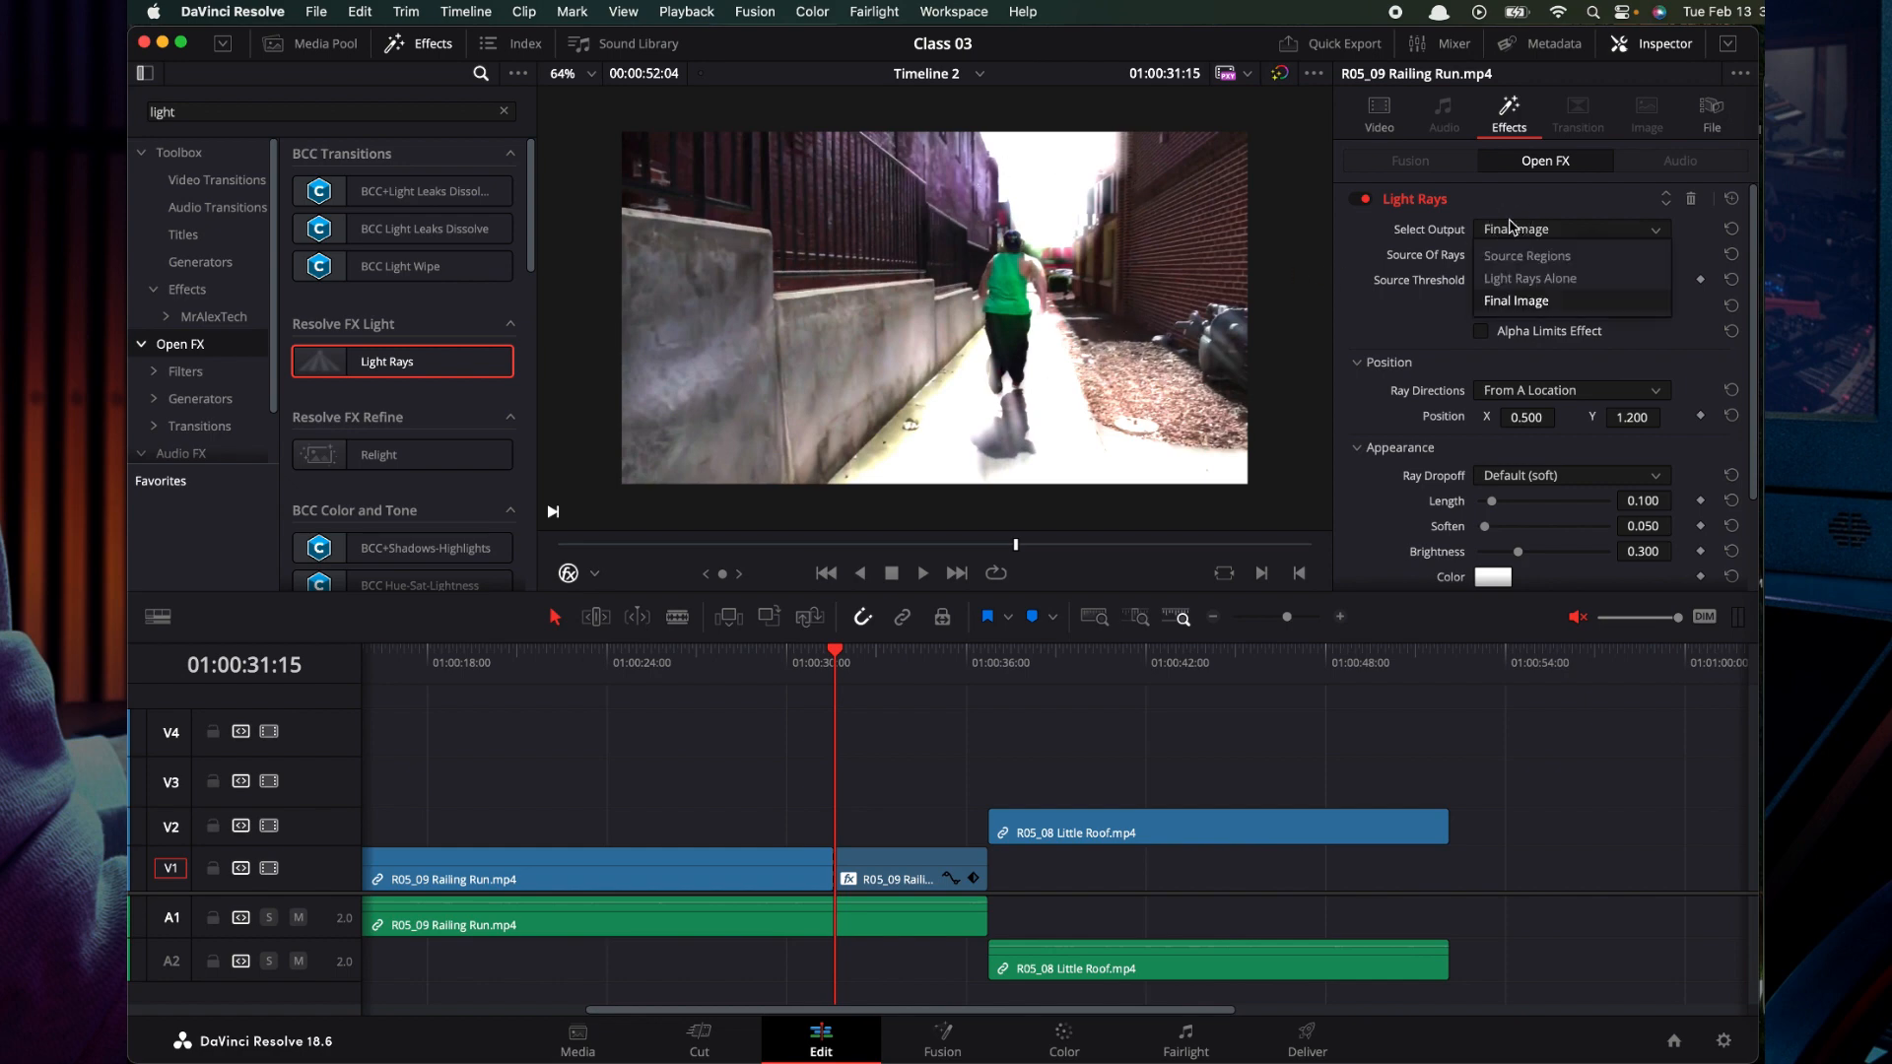
{"action": "left_click", "coordinate": [1538, 283]}
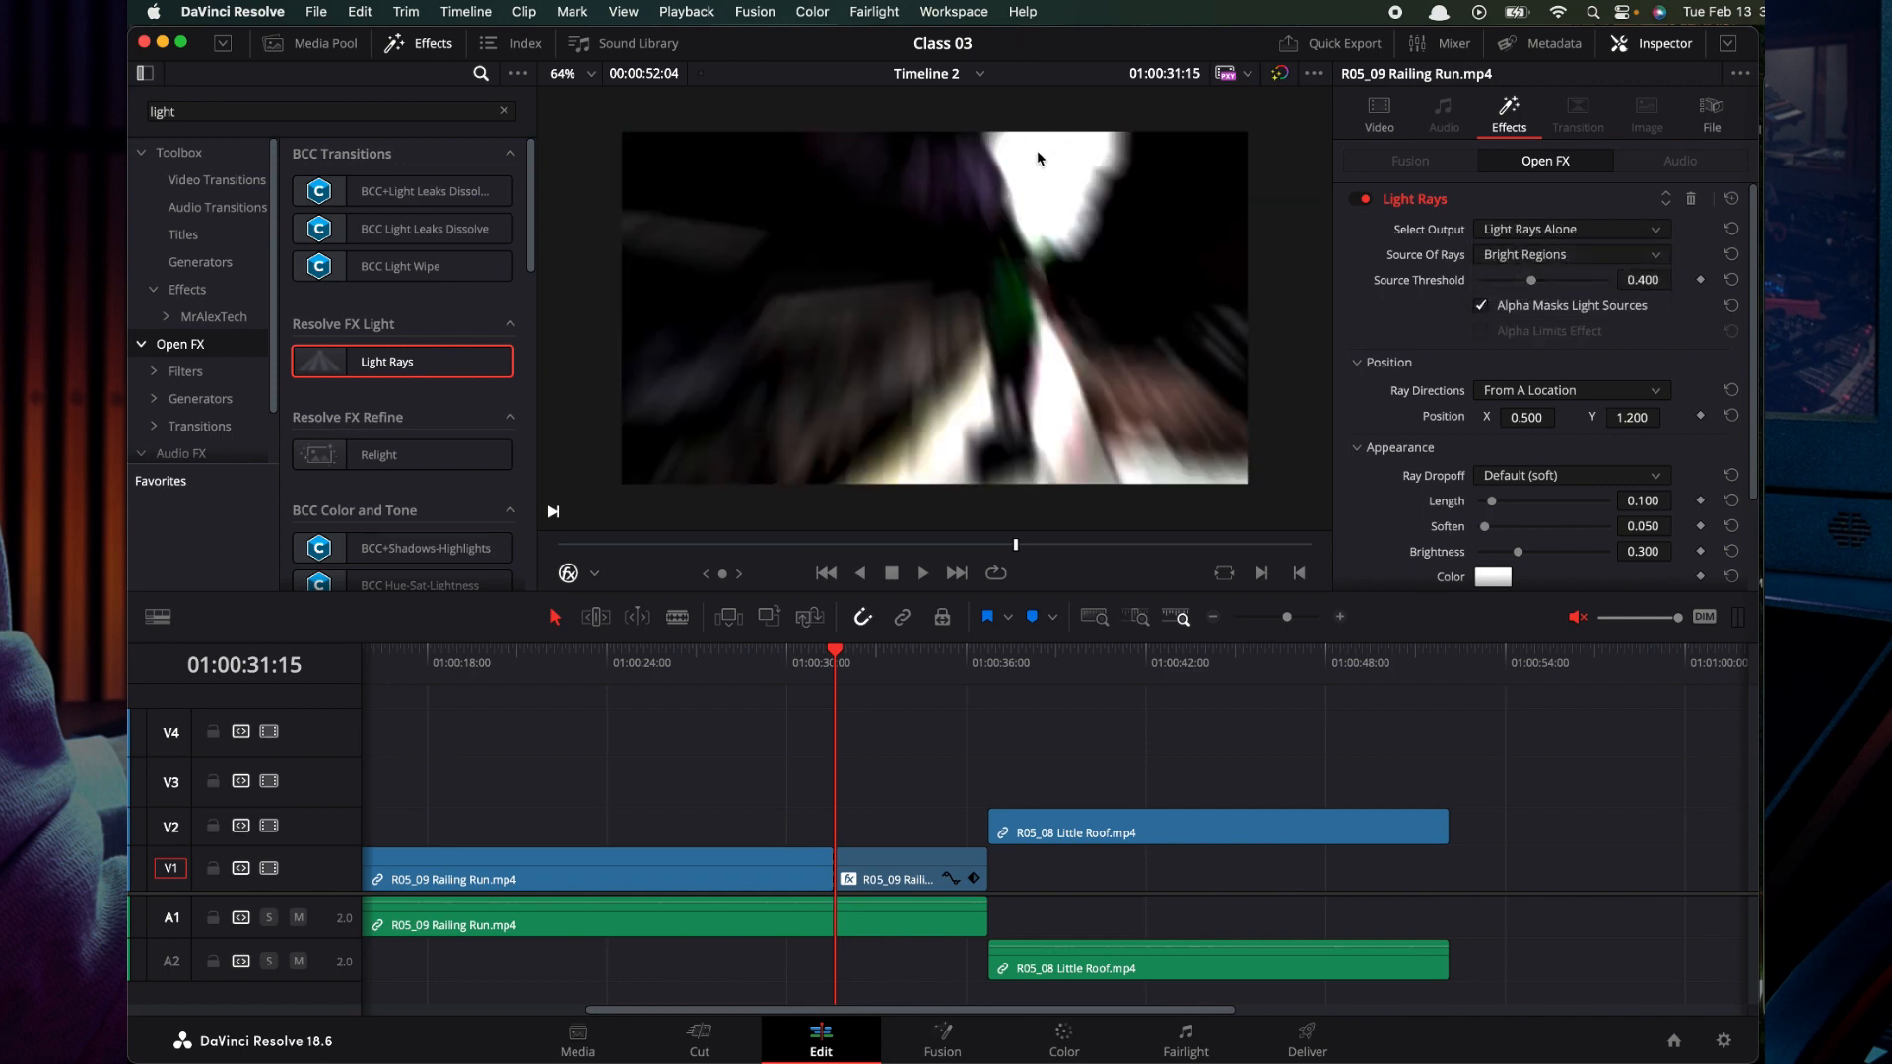
{"action": "left_click", "coordinate": [1560, 233]}
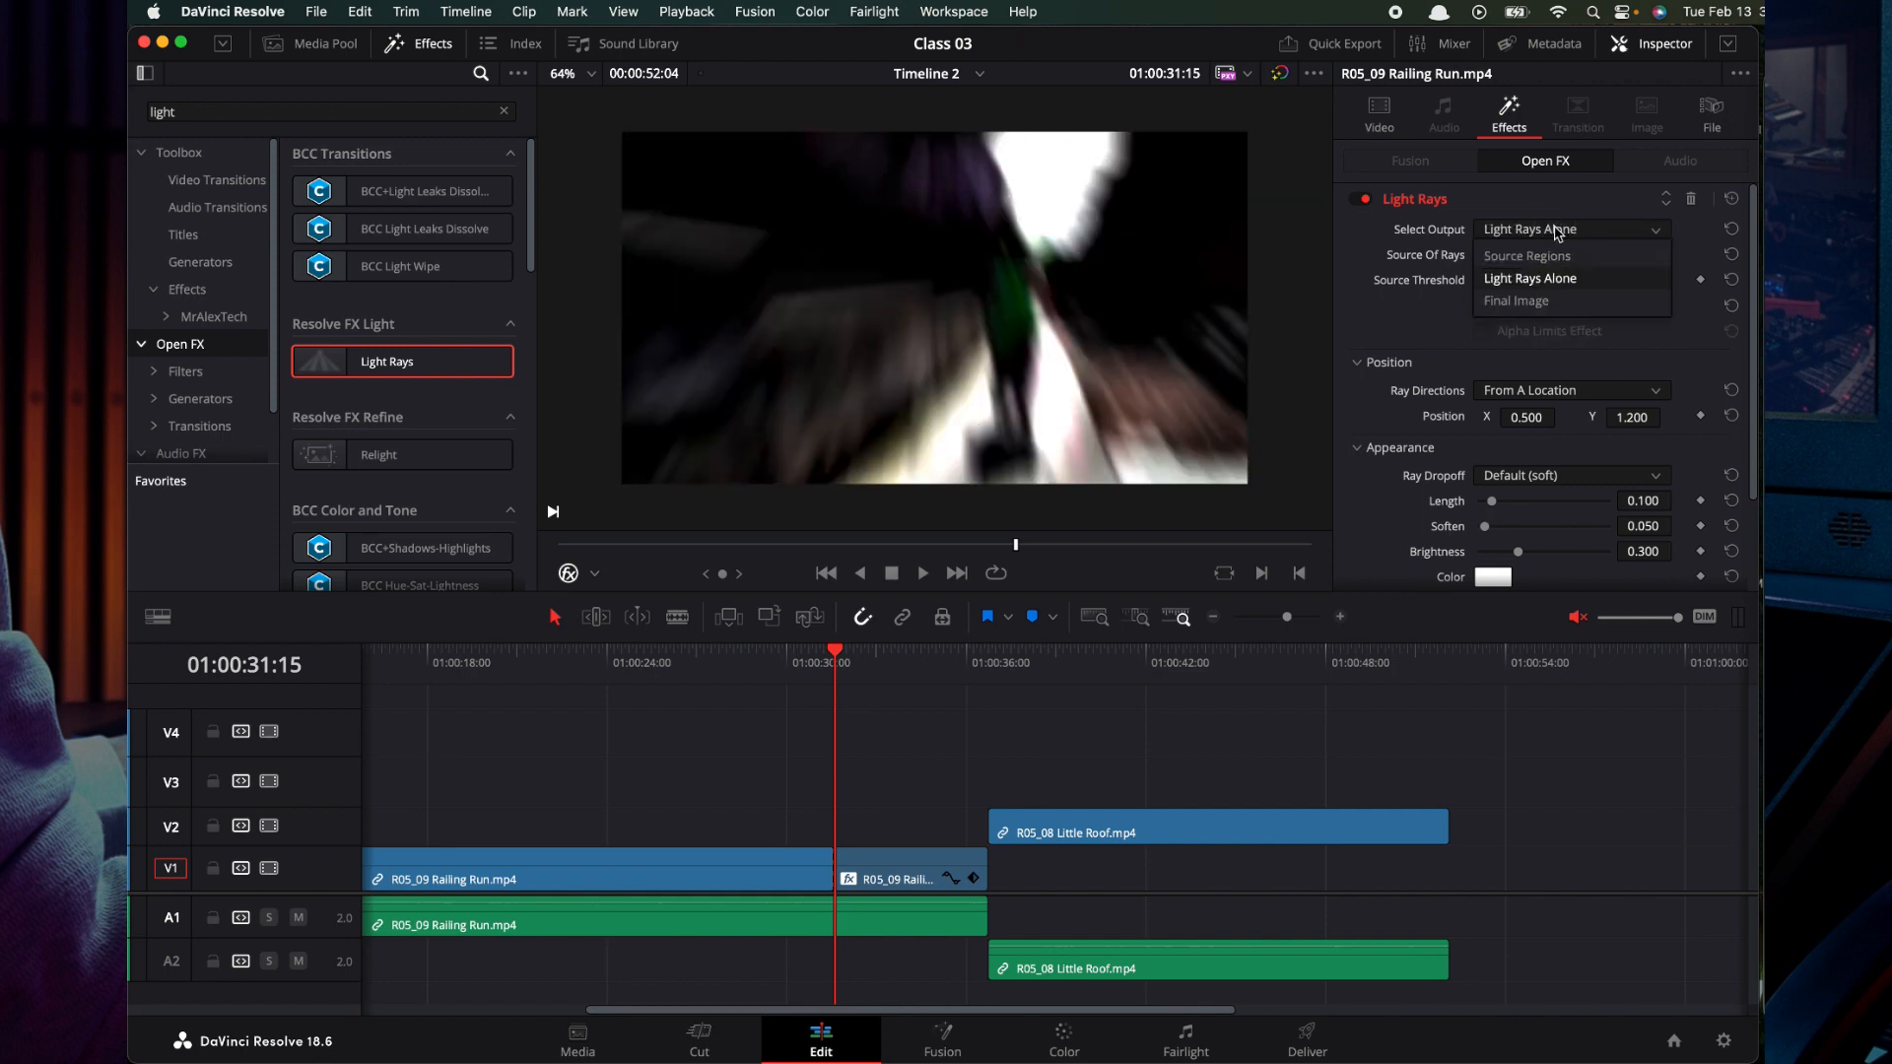
{"action": "left_click", "coordinate": [1542, 305]}
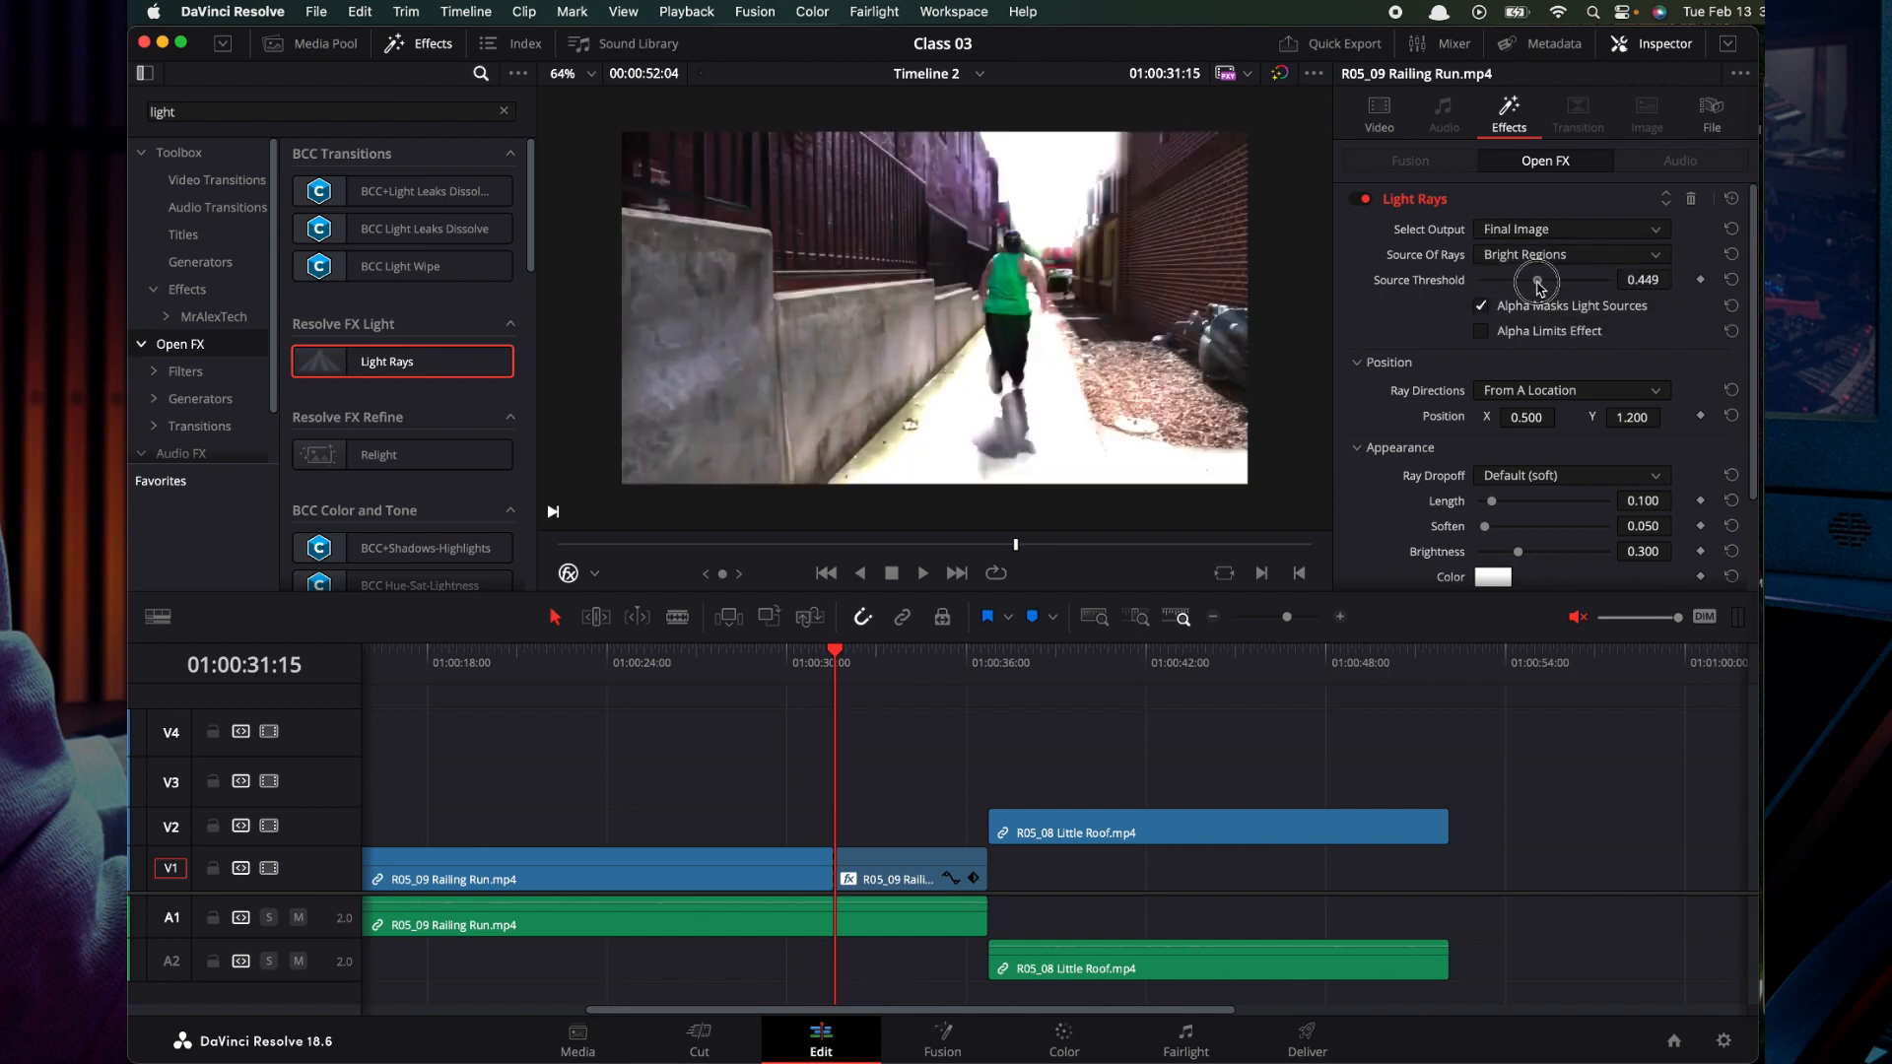
Set the Light Rays source threshold to 0.387.
{"action": "mouse_move", "coordinate": [1534, 286]}
{"action": "left_mouse_down"}
{"action": "mouse_move", "coordinate": [1500, 288]}
{"action": "mouse_move", "coordinate": [1531, 286]}
{"action": "left_mouse_up"}
{"action": "scroll", "coordinate": [1550, 390], "scroll_direction": "down", "scroll_amount": 3}
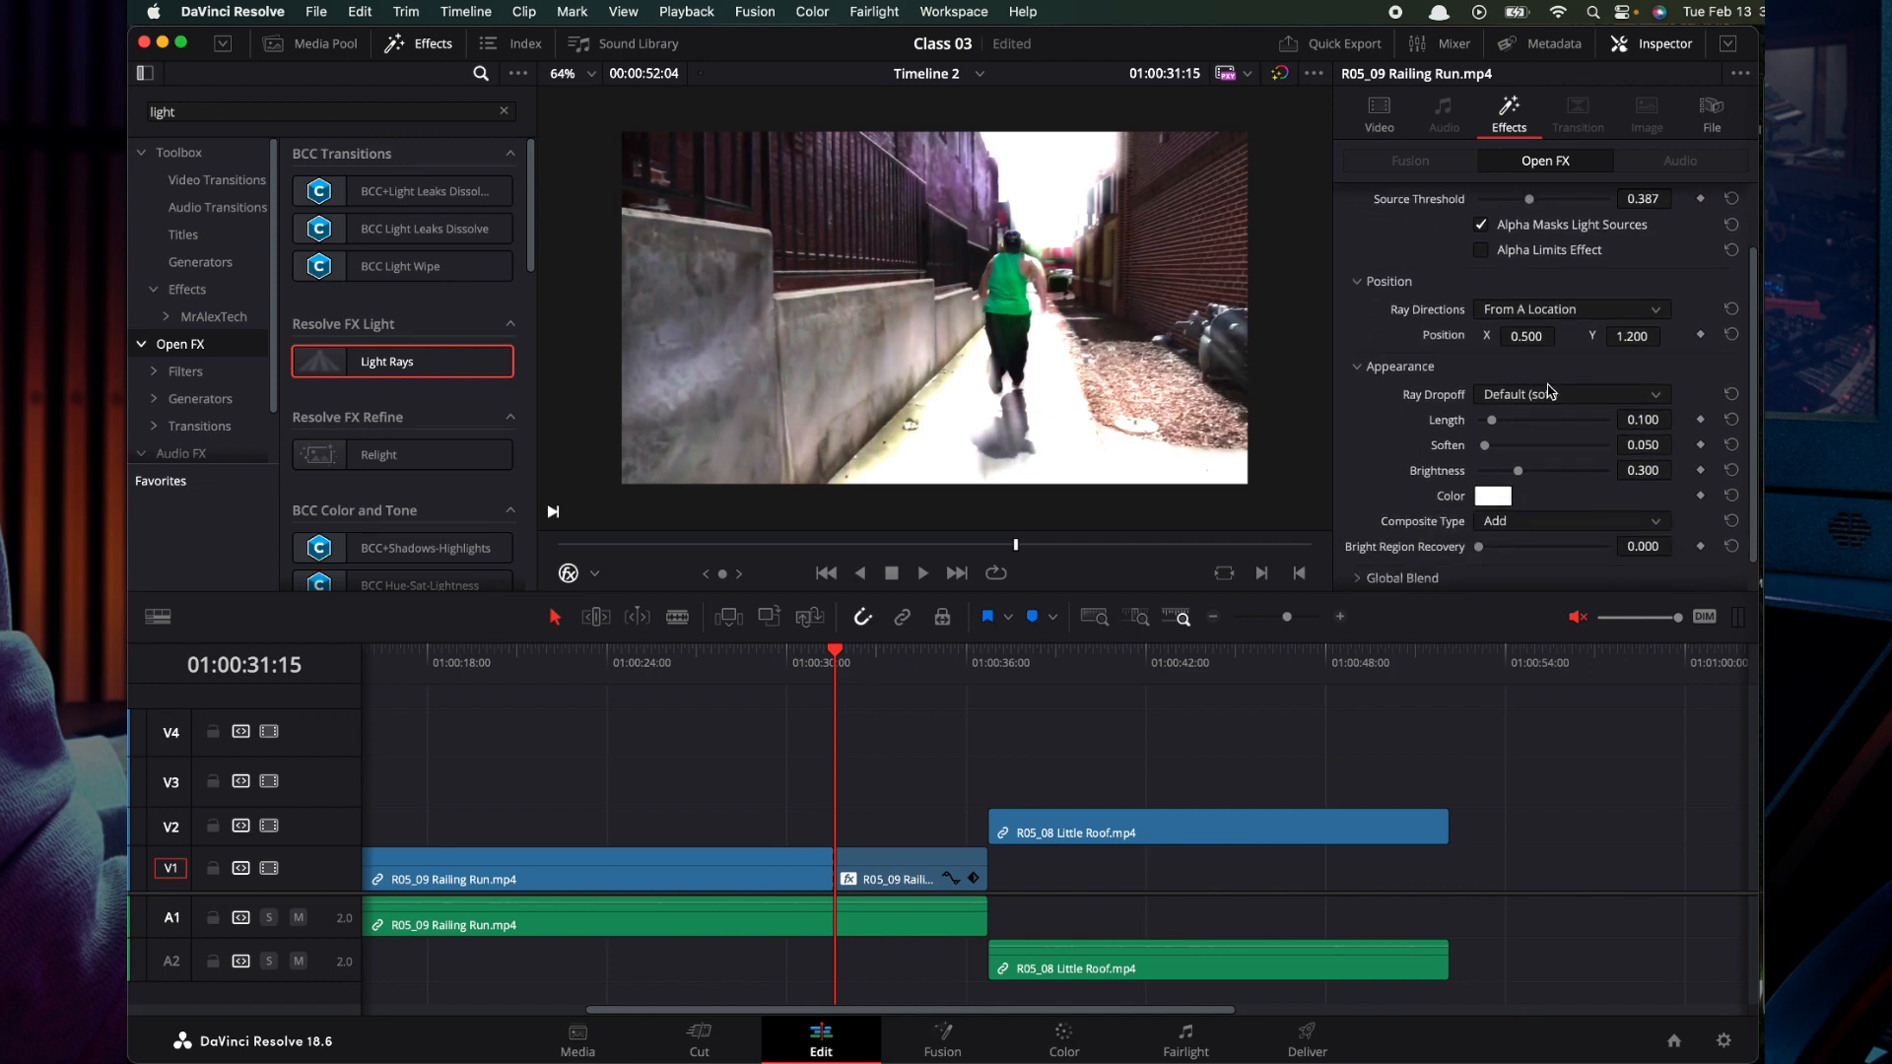
Try the At An Angle ray direction with a different angle and switch back to From A Location.
{"action": "left_click", "coordinate": [1533, 283]}
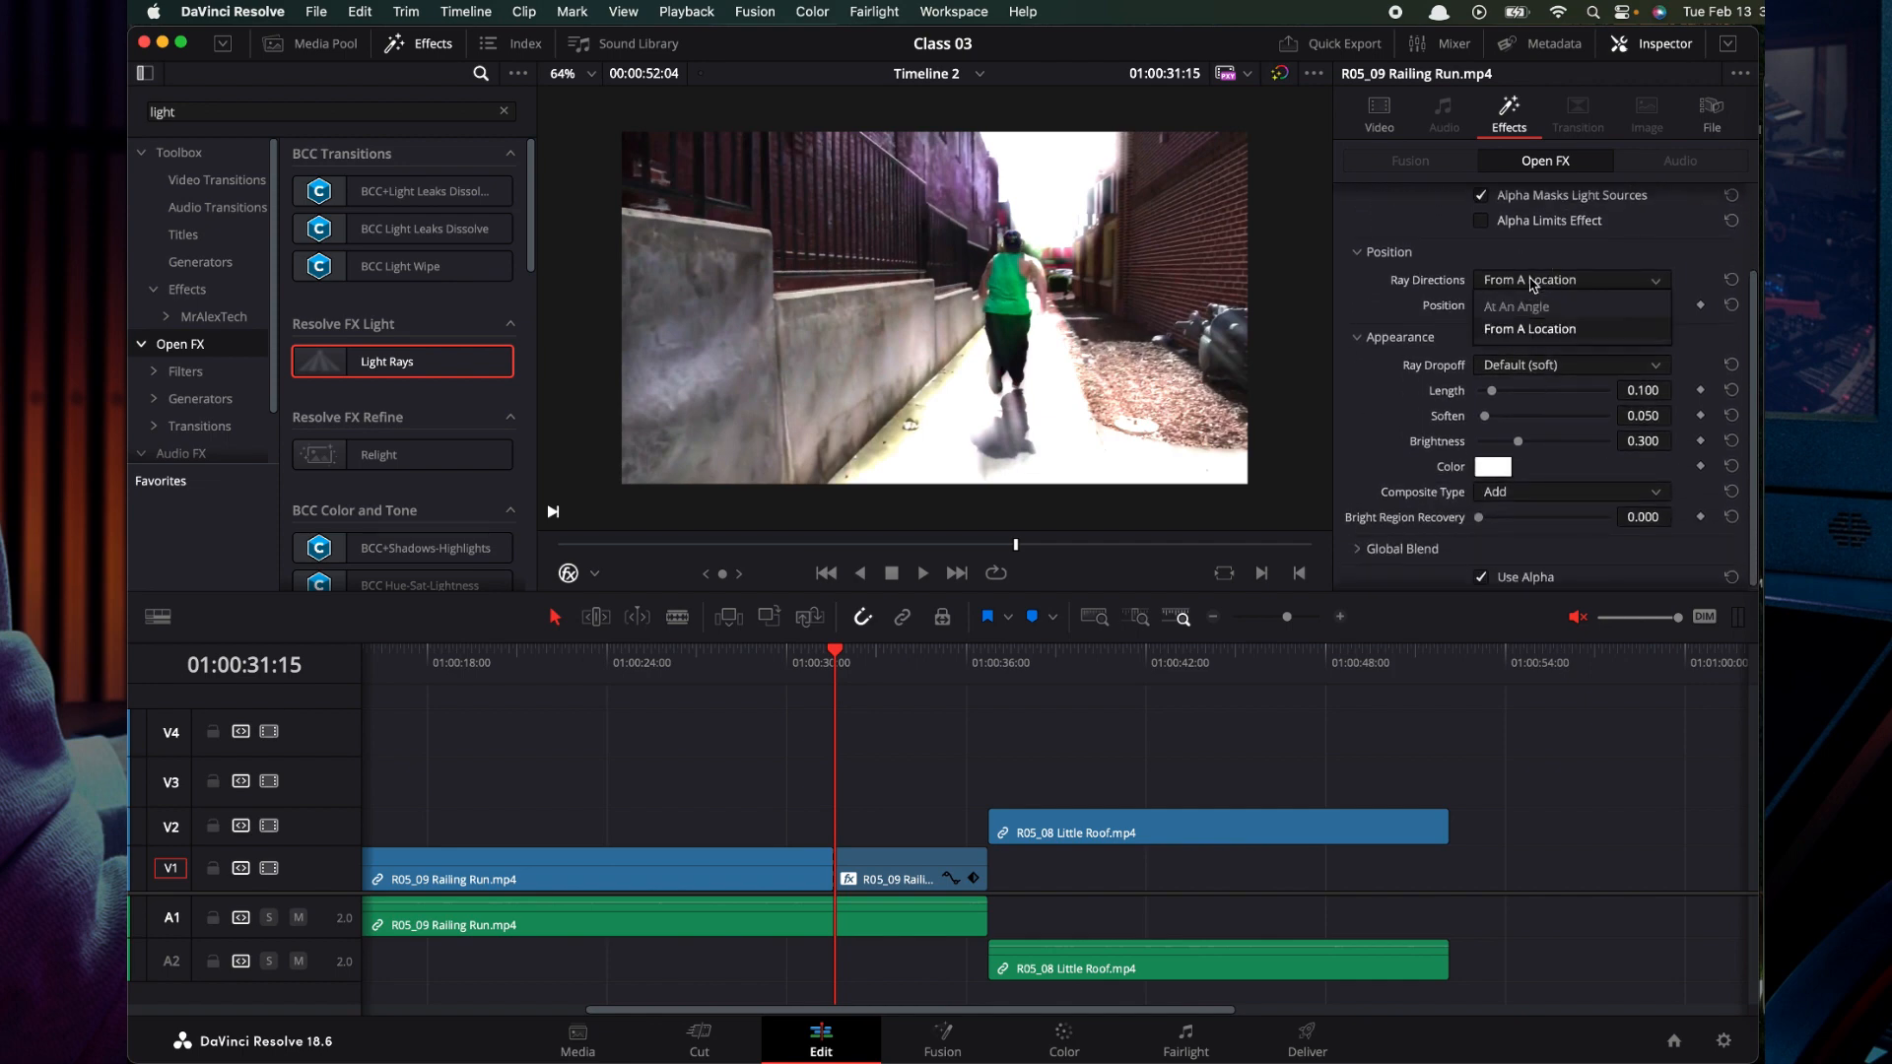
{"action": "left_click", "coordinate": [1533, 329]}
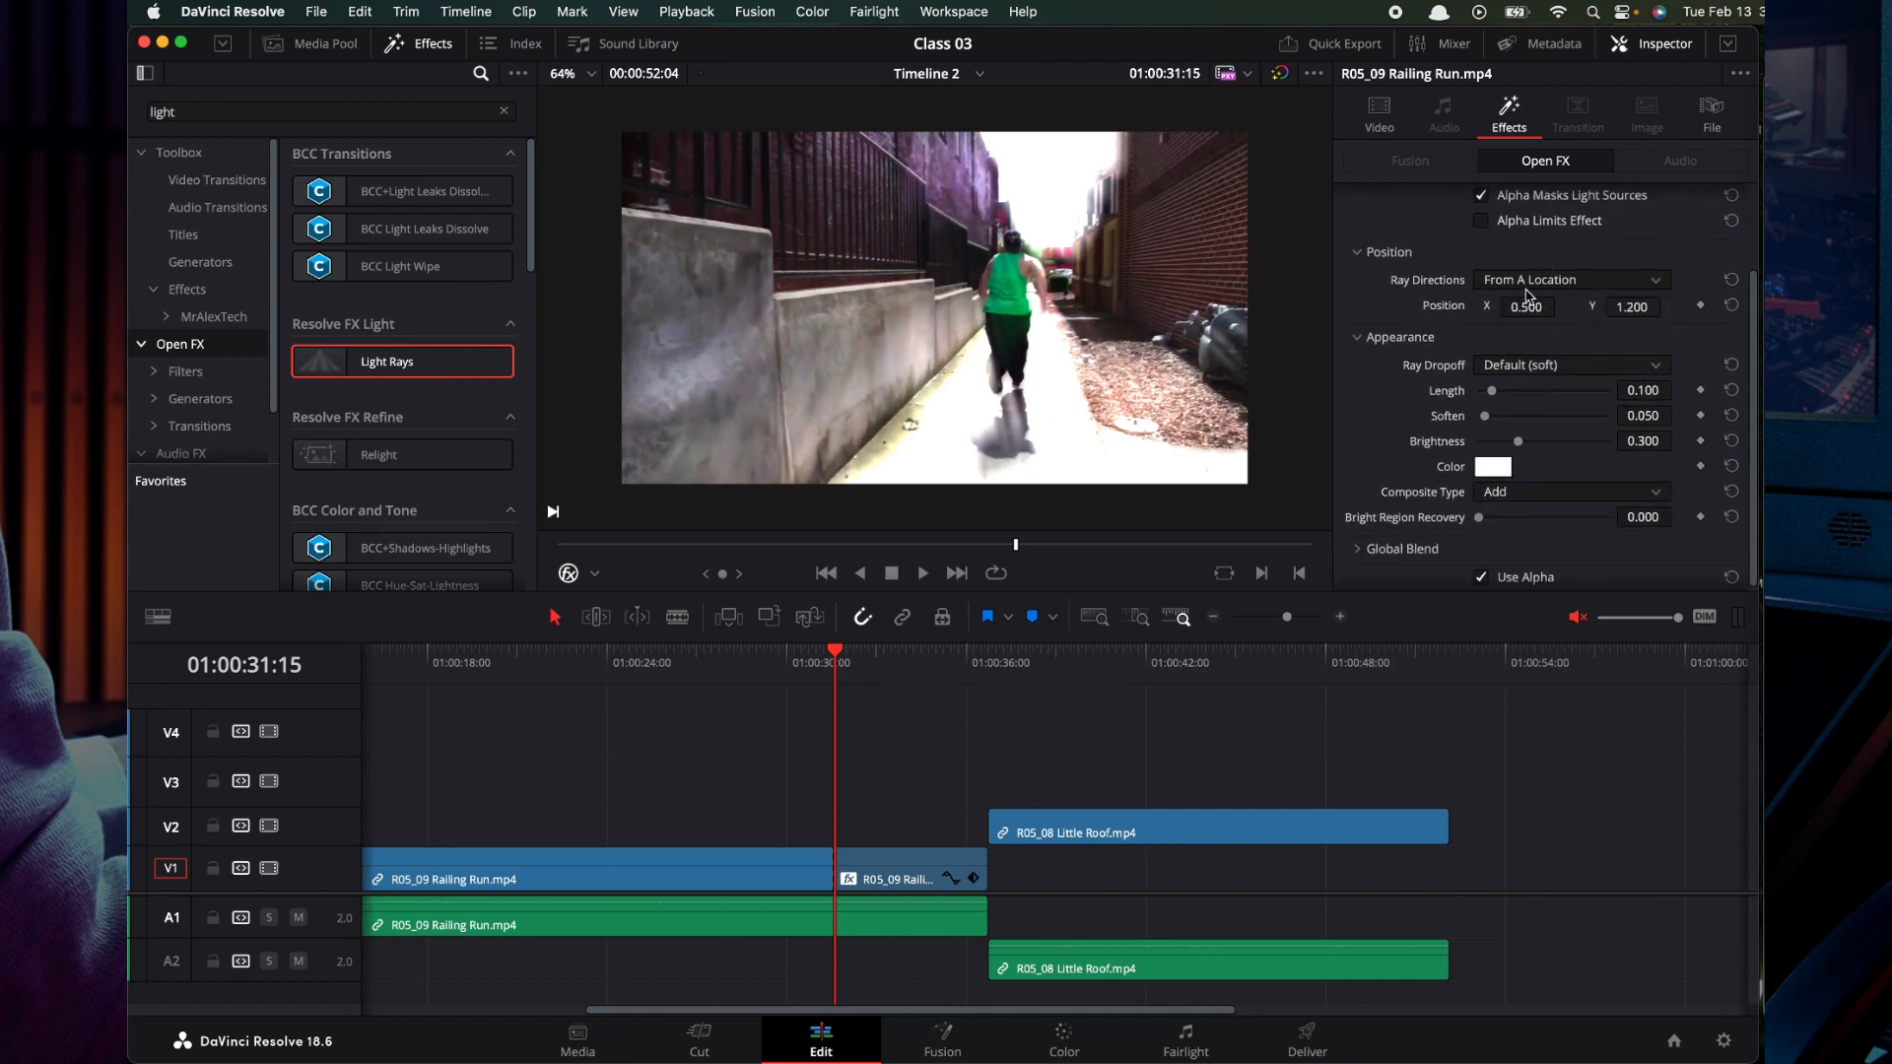
{"action": "left_click", "coordinate": [1528, 286]}
{"action": "left_click", "coordinate": [1532, 307]}
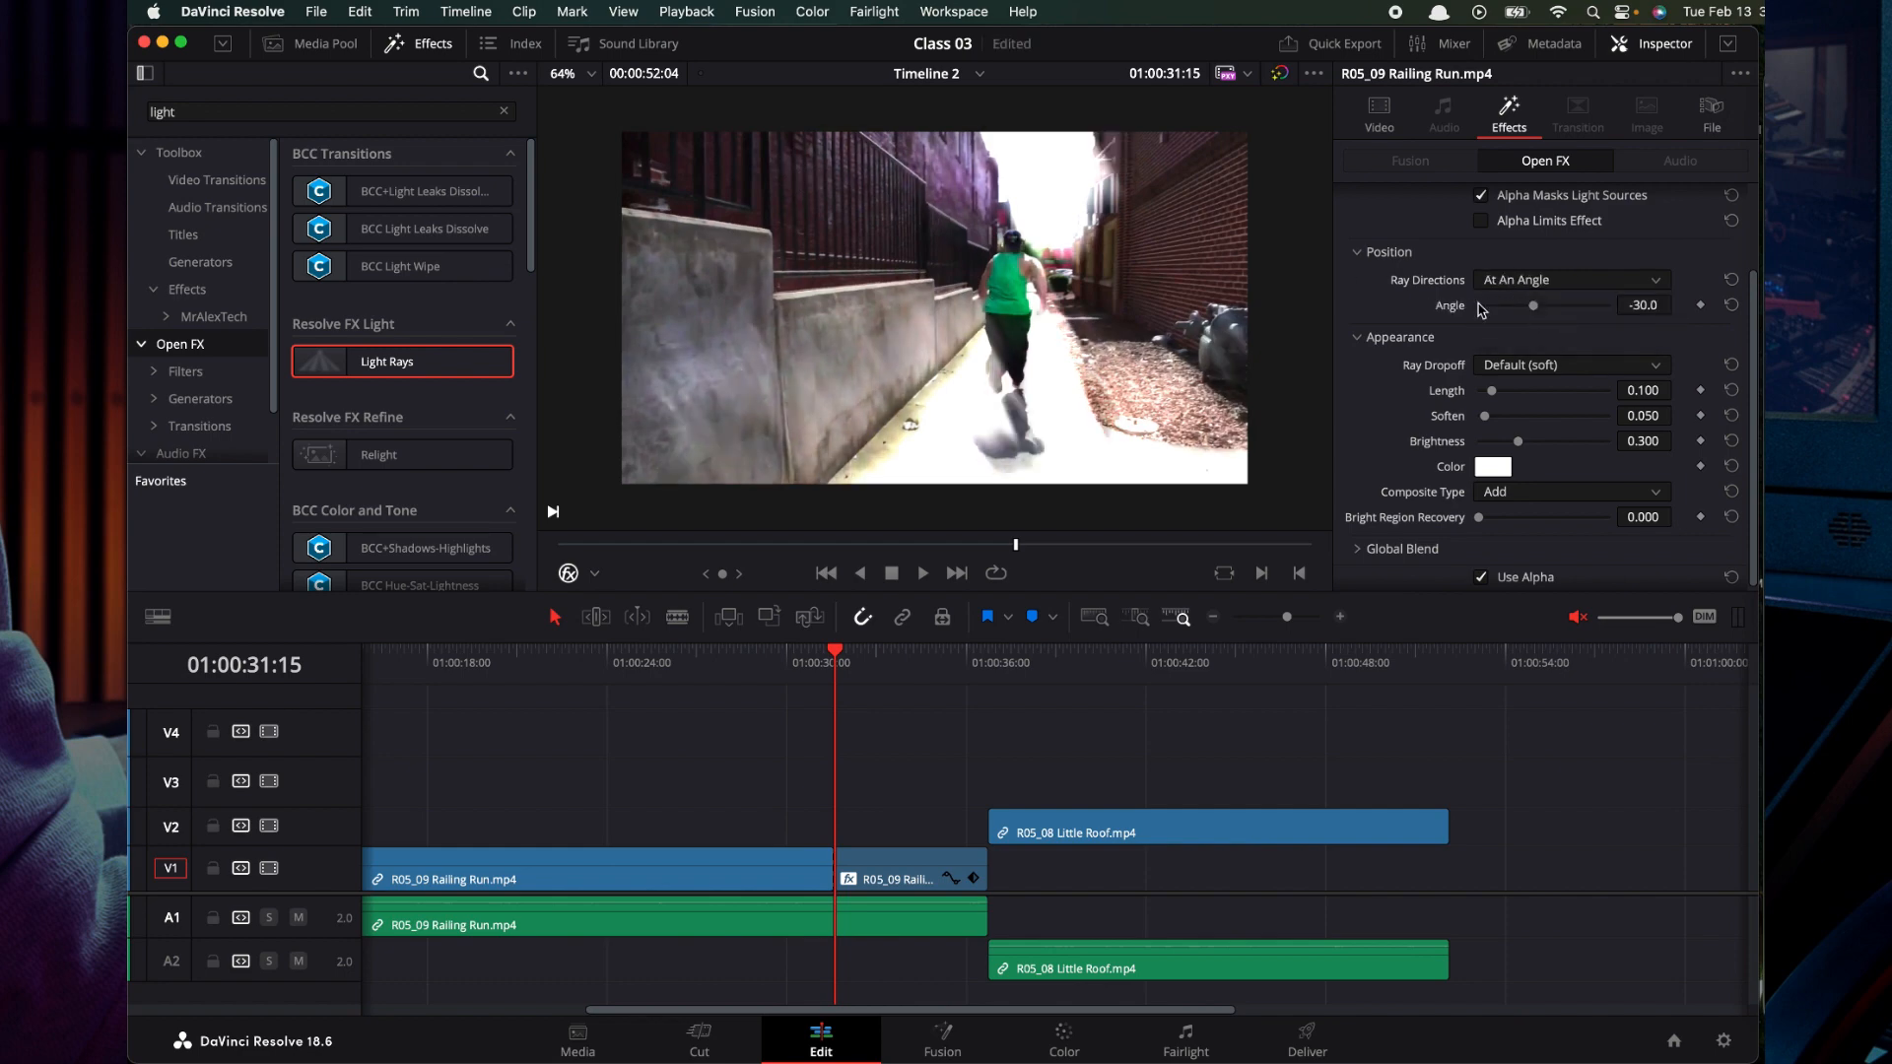
{"action": "mouse_move", "coordinate": [1533, 307]}
{"action": "left_mouse_down"}
{"action": "mouse_move", "coordinate": [1575, 306]}
{"action": "mouse_move", "coordinate": [1527, 315]}
{"action": "left_mouse_up"}
{"action": "left_click", "coordinate": [1566, 279]}
{"action": "left_click", "coordinate": [1529, 335]}
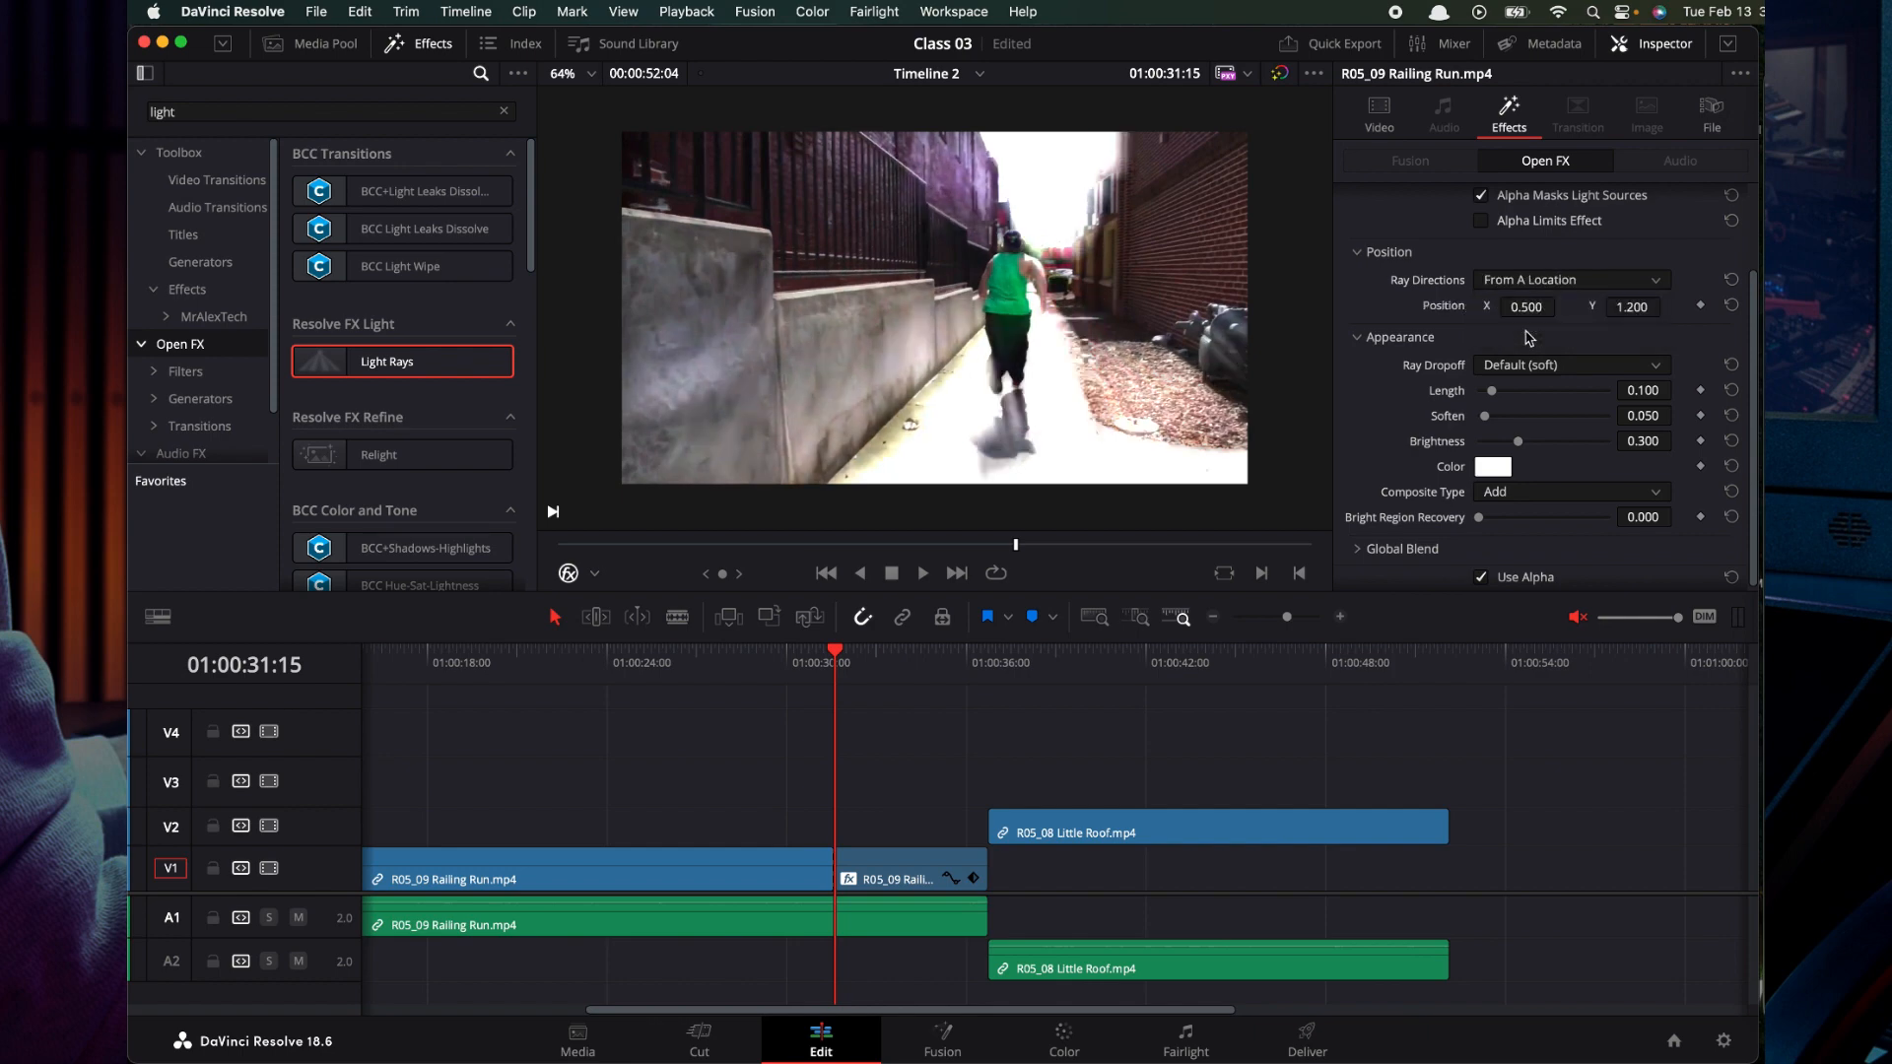
Set the horizontal position of the ray origin to 0.515.
{"action": "mouse_move", "coordinate": [1507, 308]}
{"action": "left_mouse_down"}
{"action": "mouse_move", "coordinate": [1561, 307]}
{"action": "mouse_move", "coordinate": [1518, 308]}
{"action": "mouse_move", "coordinate": [1543, 306]}
{"action": "left_mouse_up"}
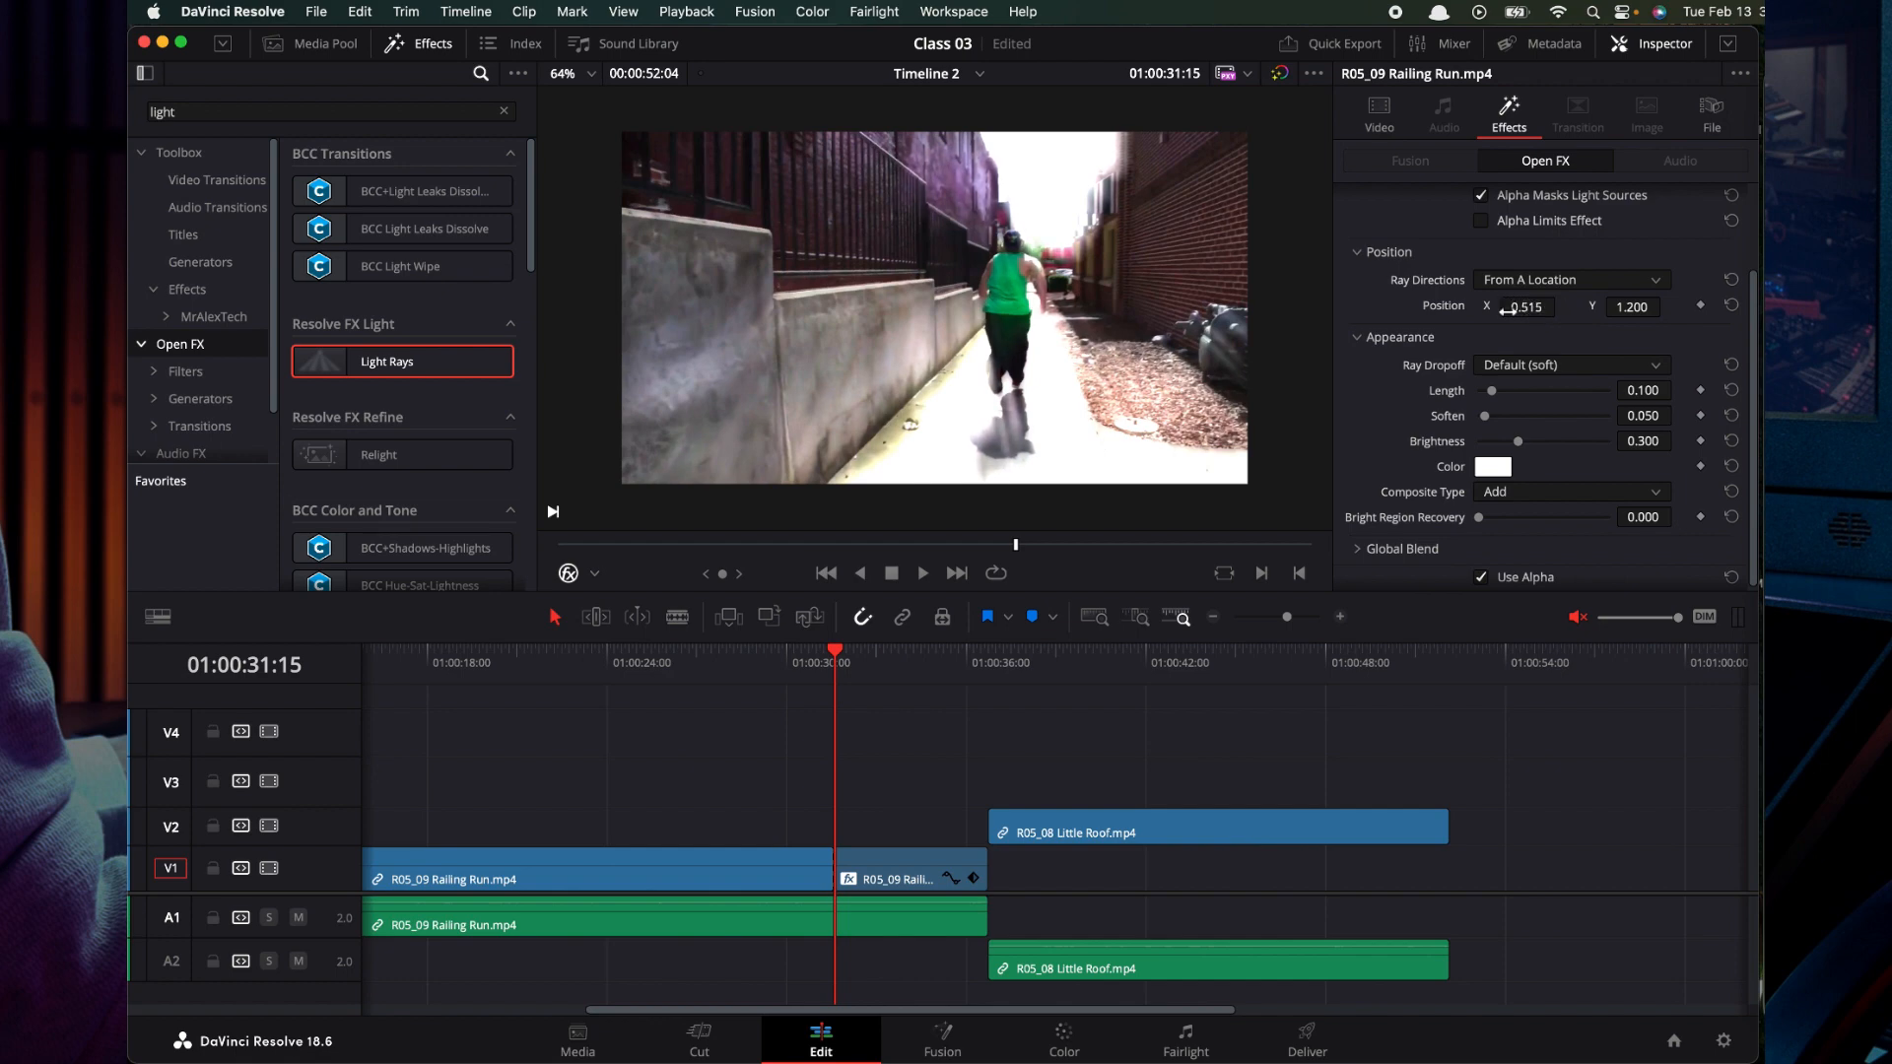
{"action": "scroll", "coordinate": [1502, 333], "scroll_direction": "down", "scroll_amount": 1}
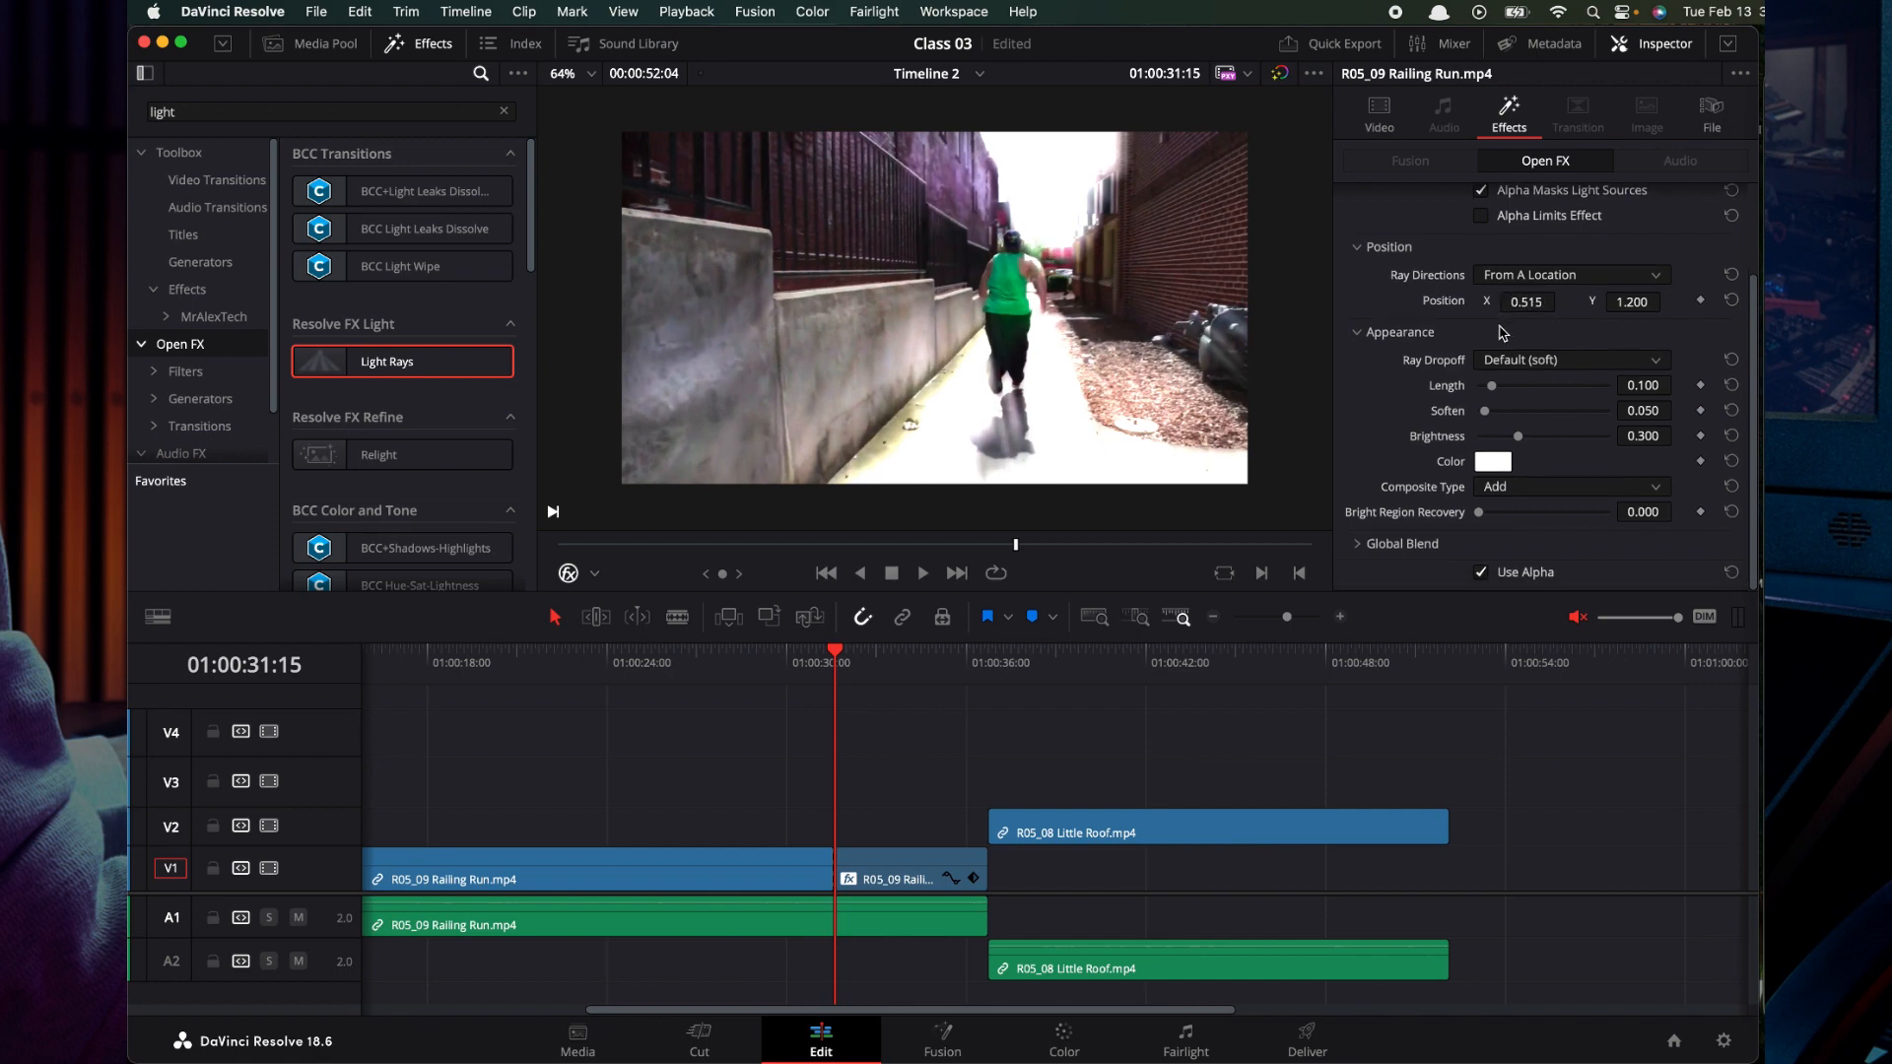
Try the CCD Bloom Soft ray dropoff and return it to Default (soft).
{"action": "left_click", "coordinate": [1572, 362]}
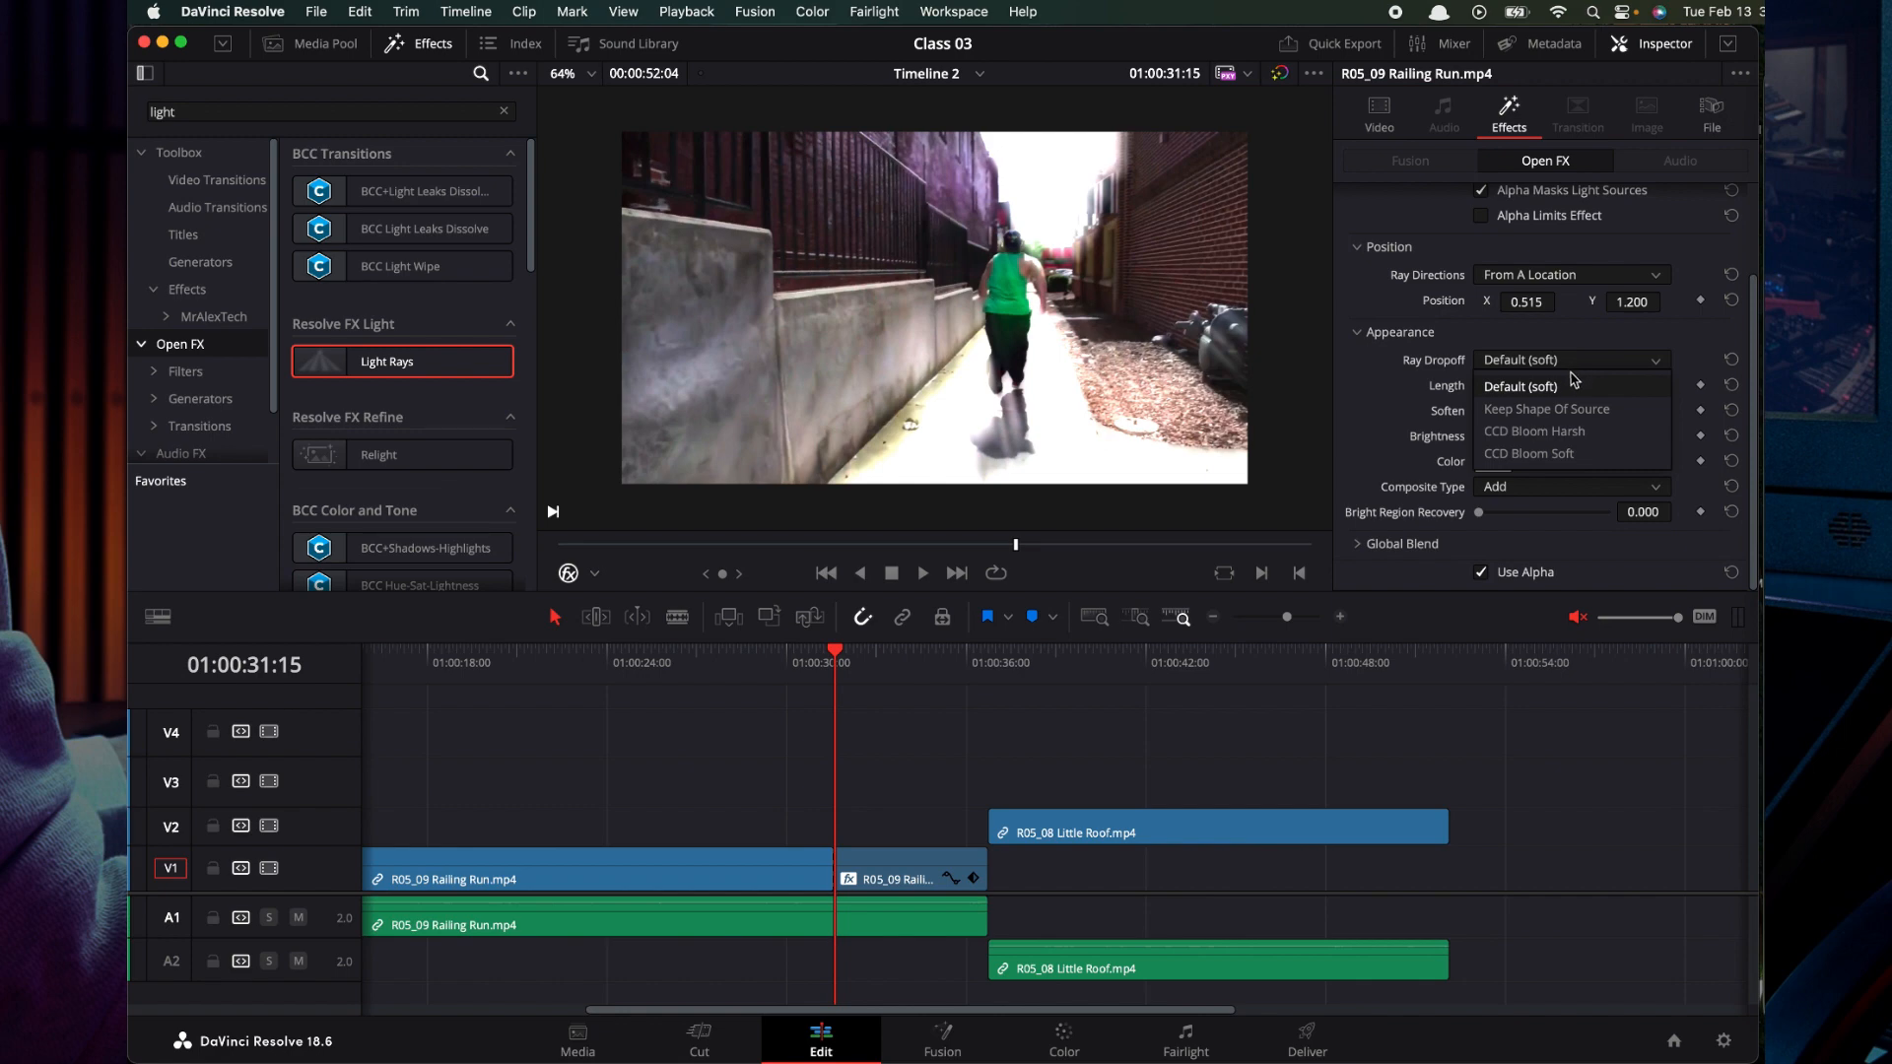
{"action": "left_click", "coordinate": [1582, 454]}
{"action": "left_click", "coordinate": [1588, 360]}
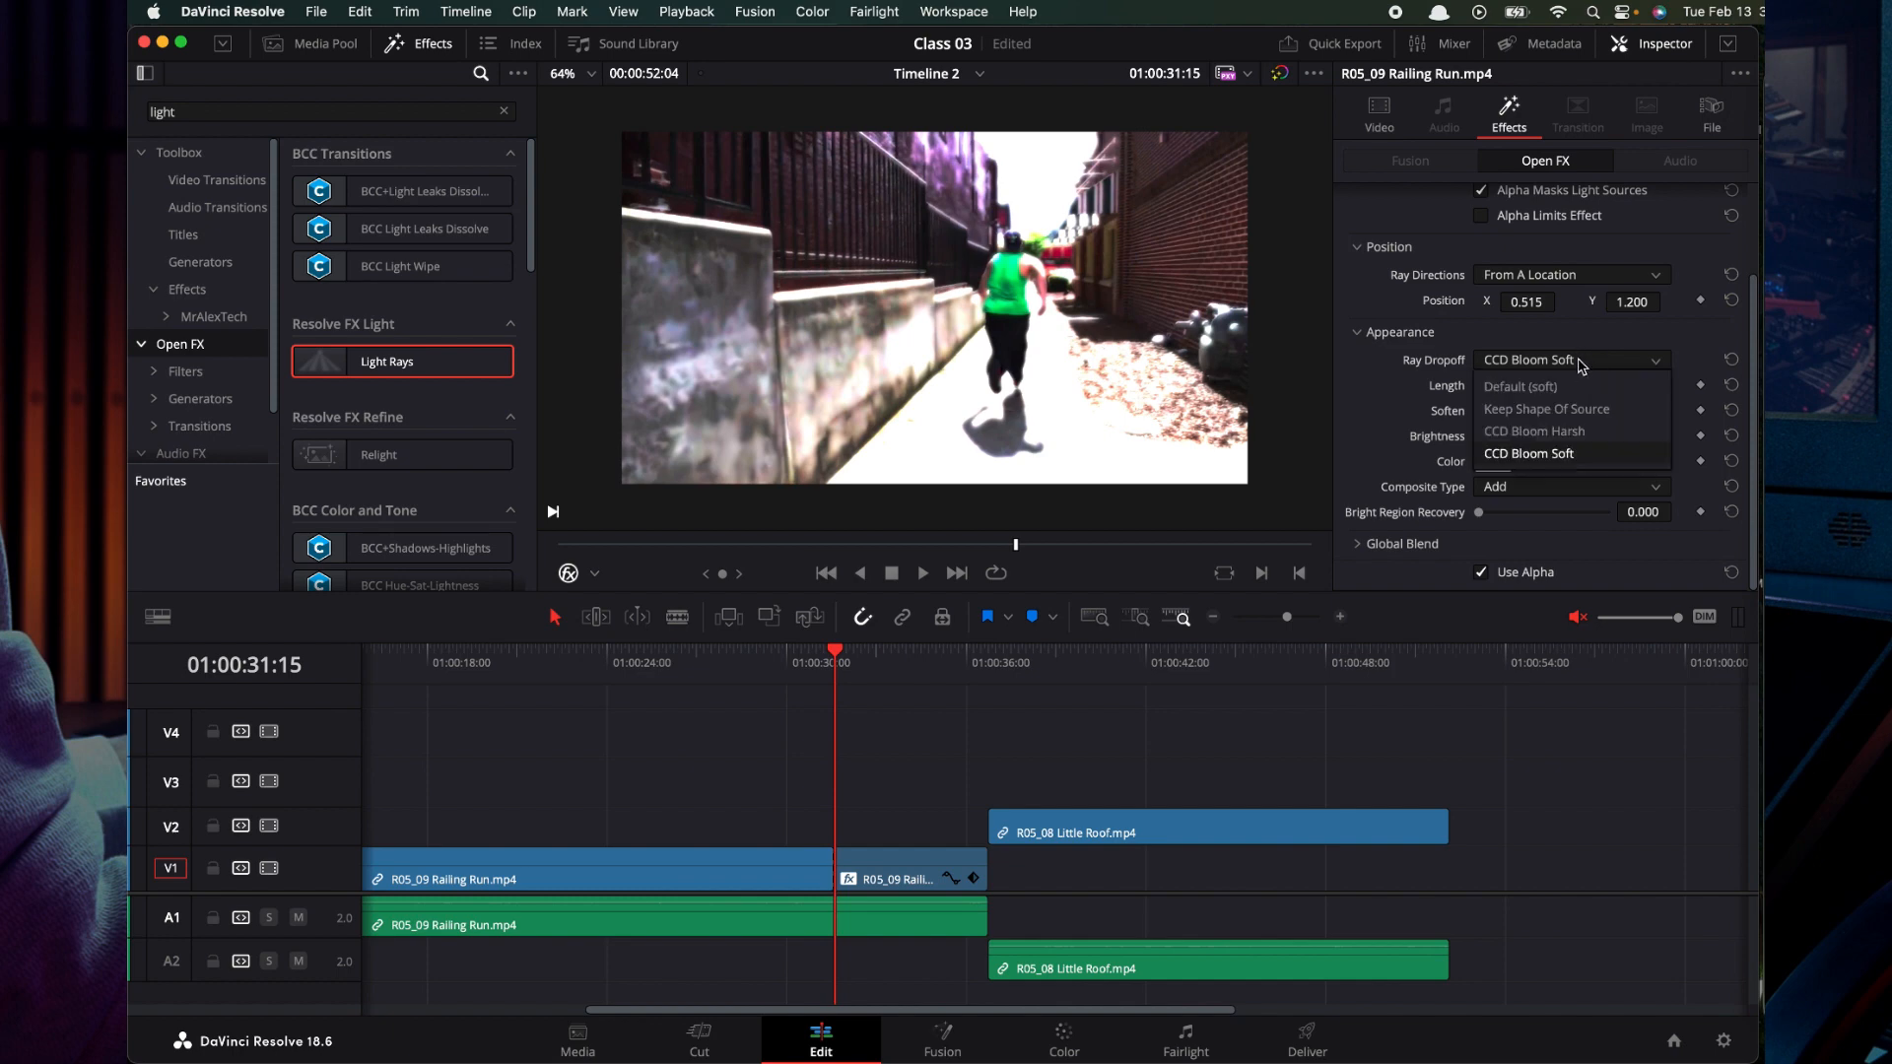
{"action": "left_click", "coordinate": [1565, 388]}
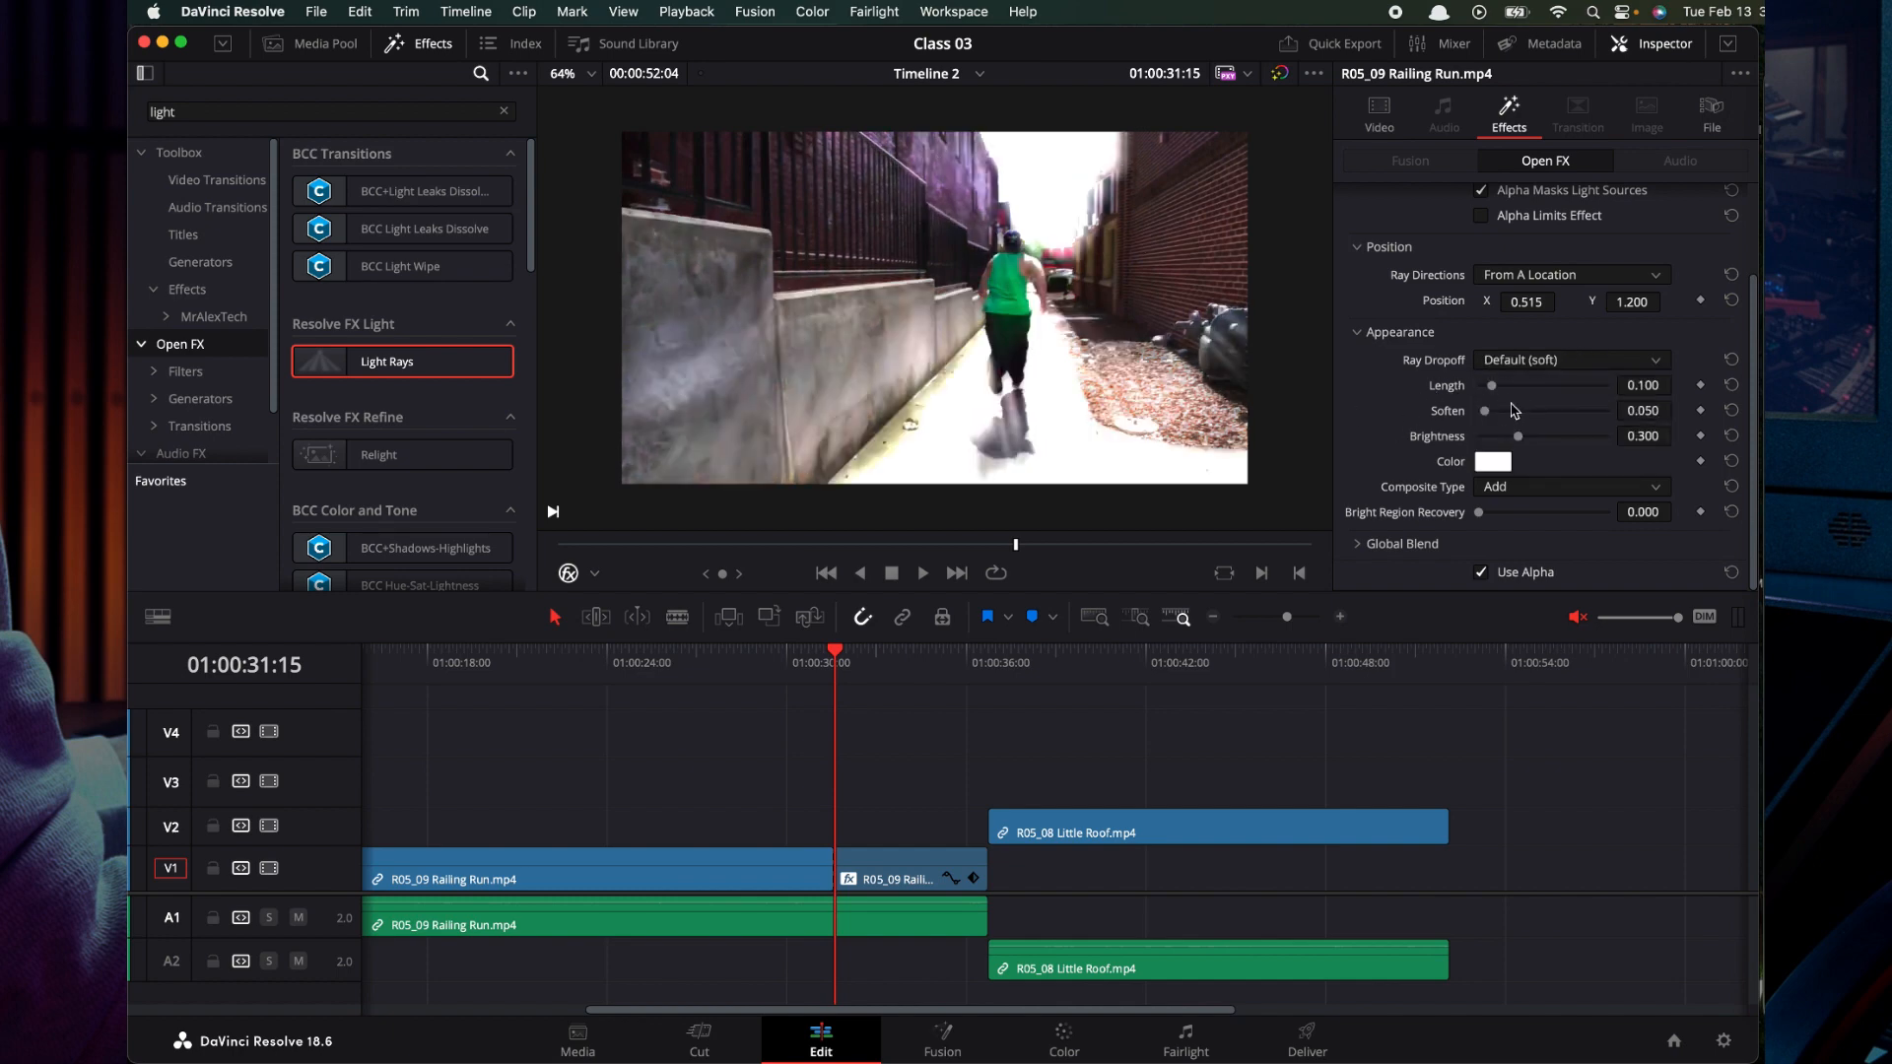
Adjust the ray appearance to length 0.101, soften 0.000 and brightness 0.233, with Turquoise as the color.
{"action": "left_click_drag", "start_coordinate": [1504, 396], "coordinate": [1513, 440]}
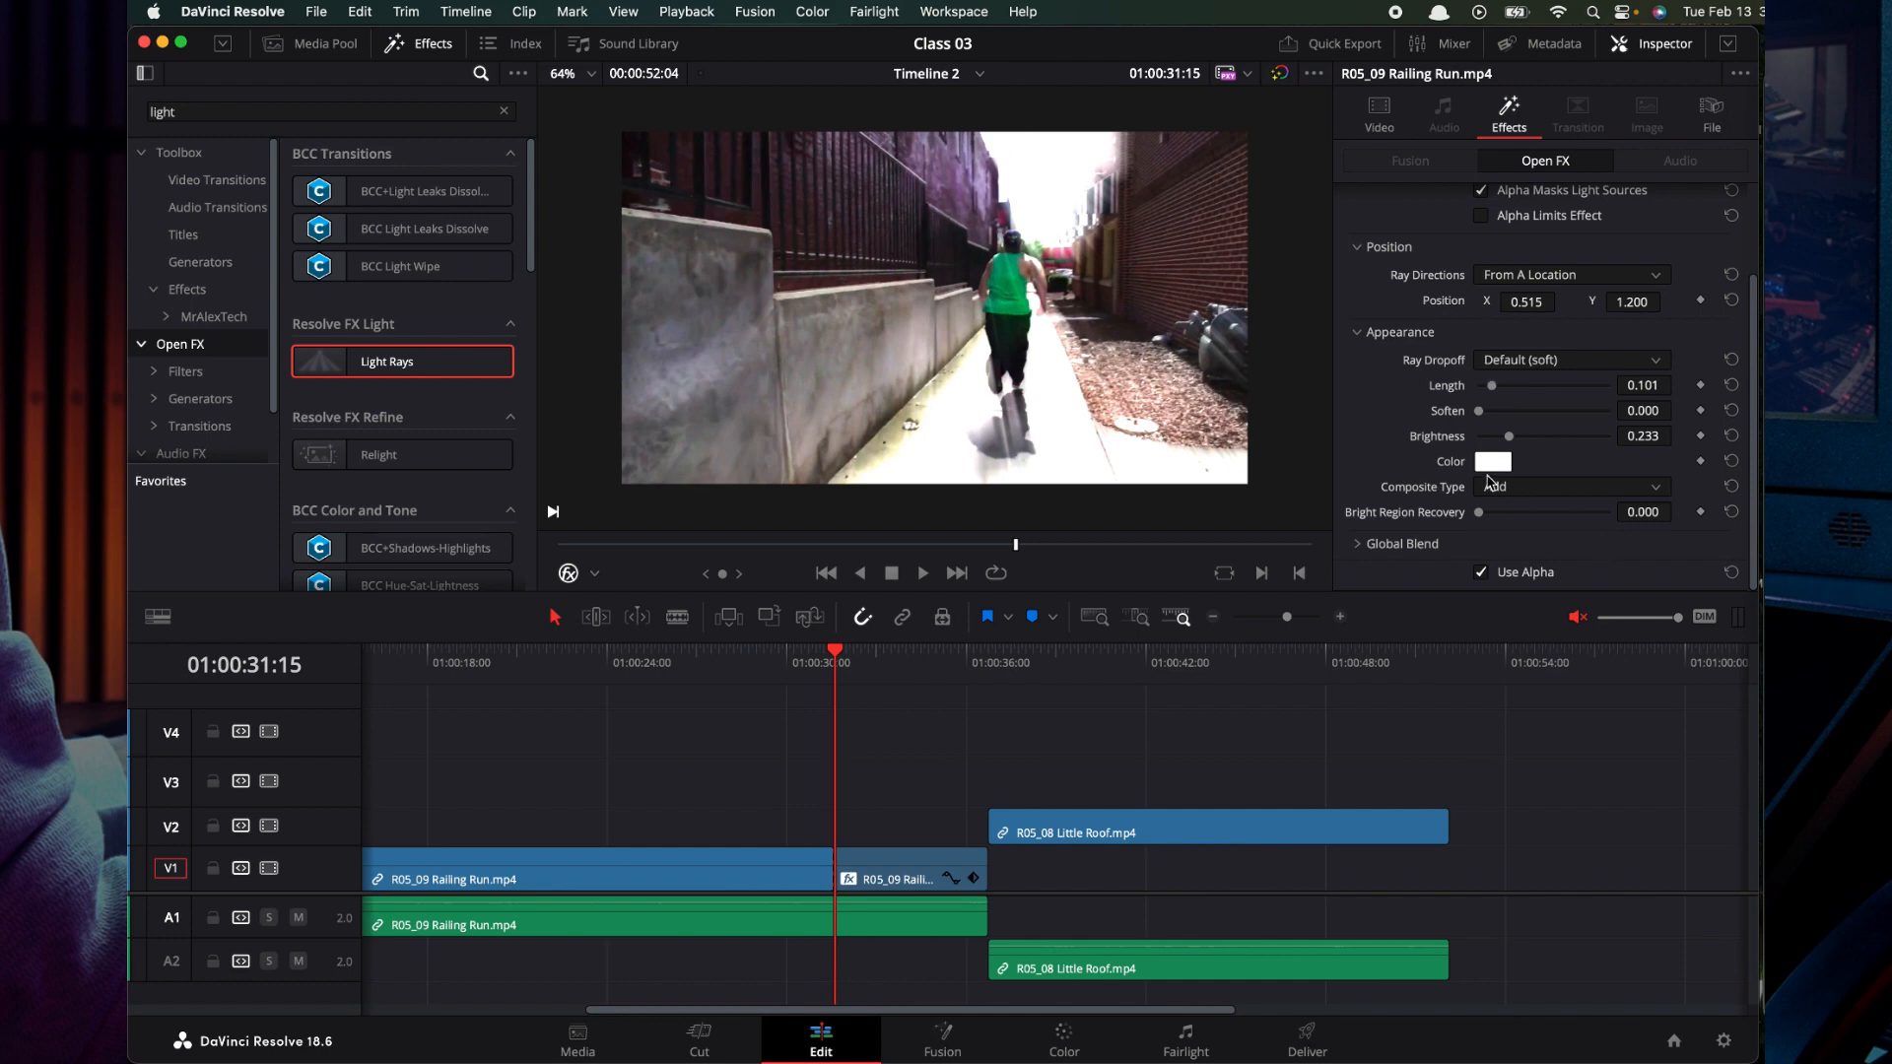
{"action": "left_click", "coordinate": [1492, 462]}
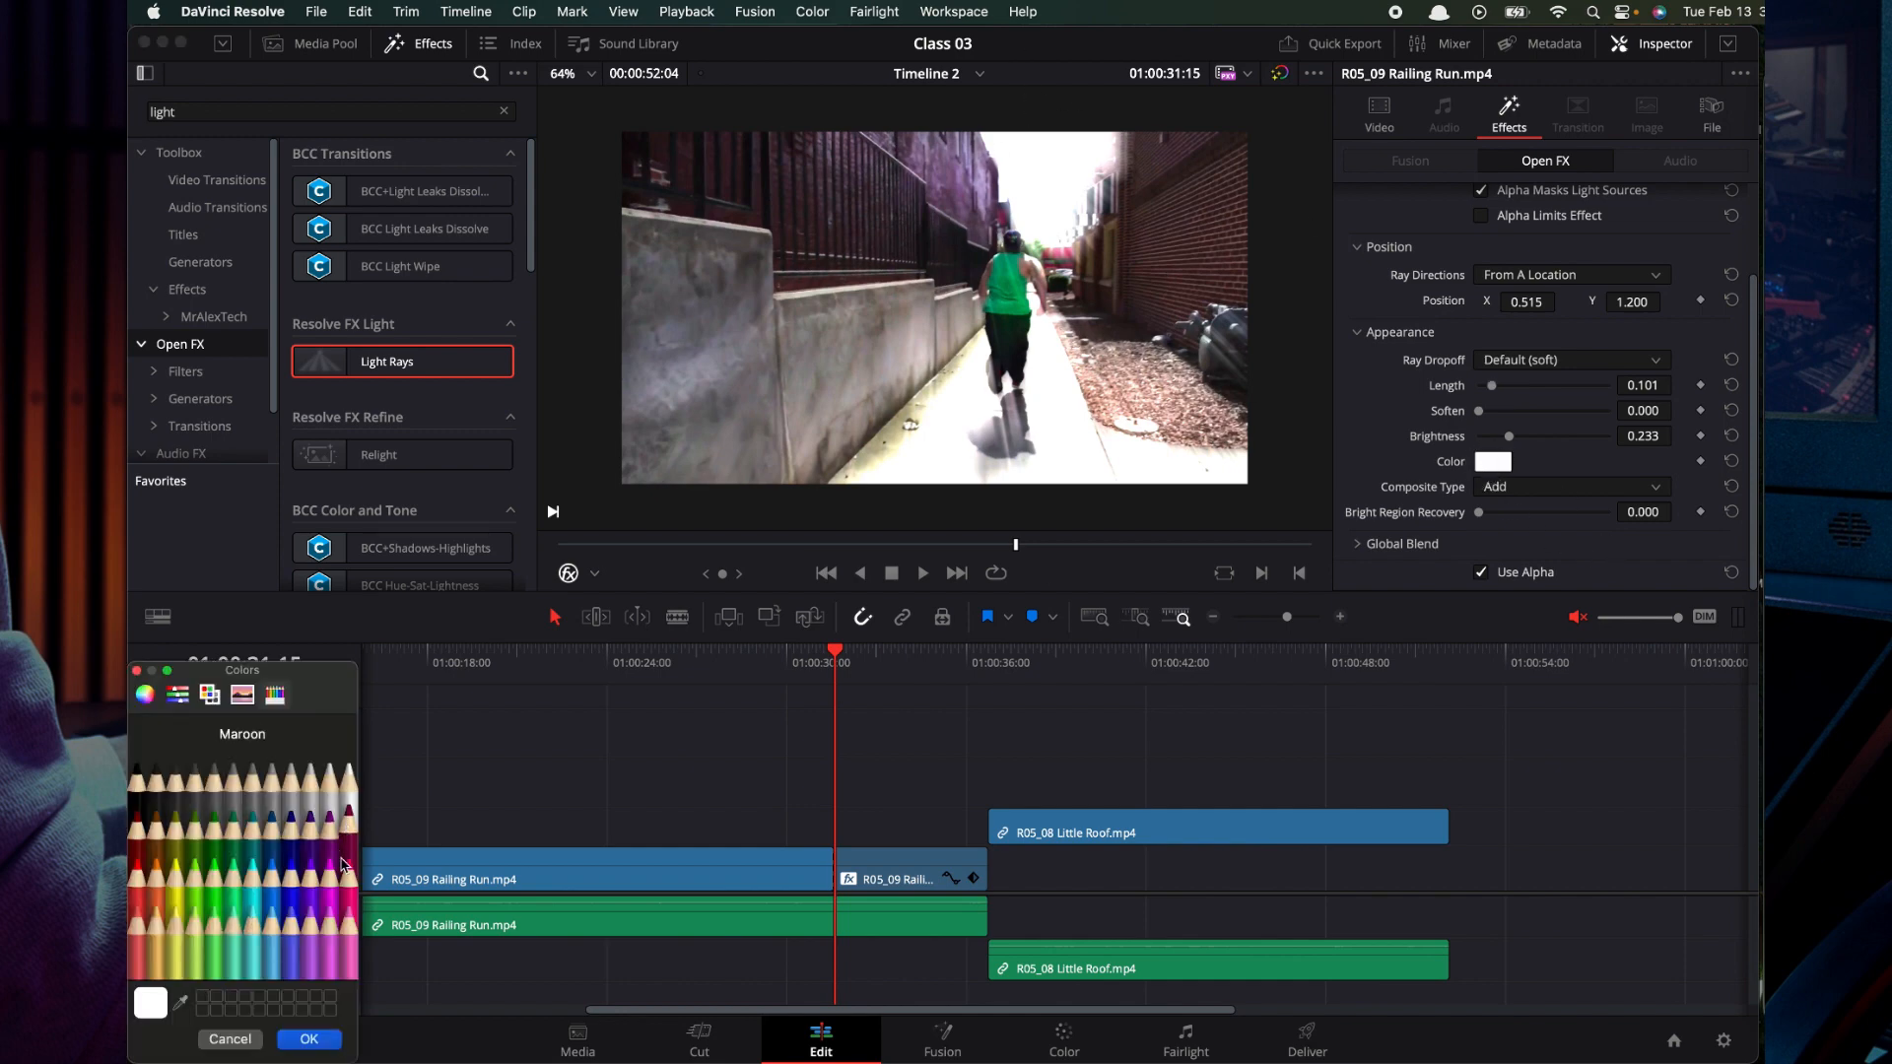
{"action": "left_click", "coordinate": [194, 899]}
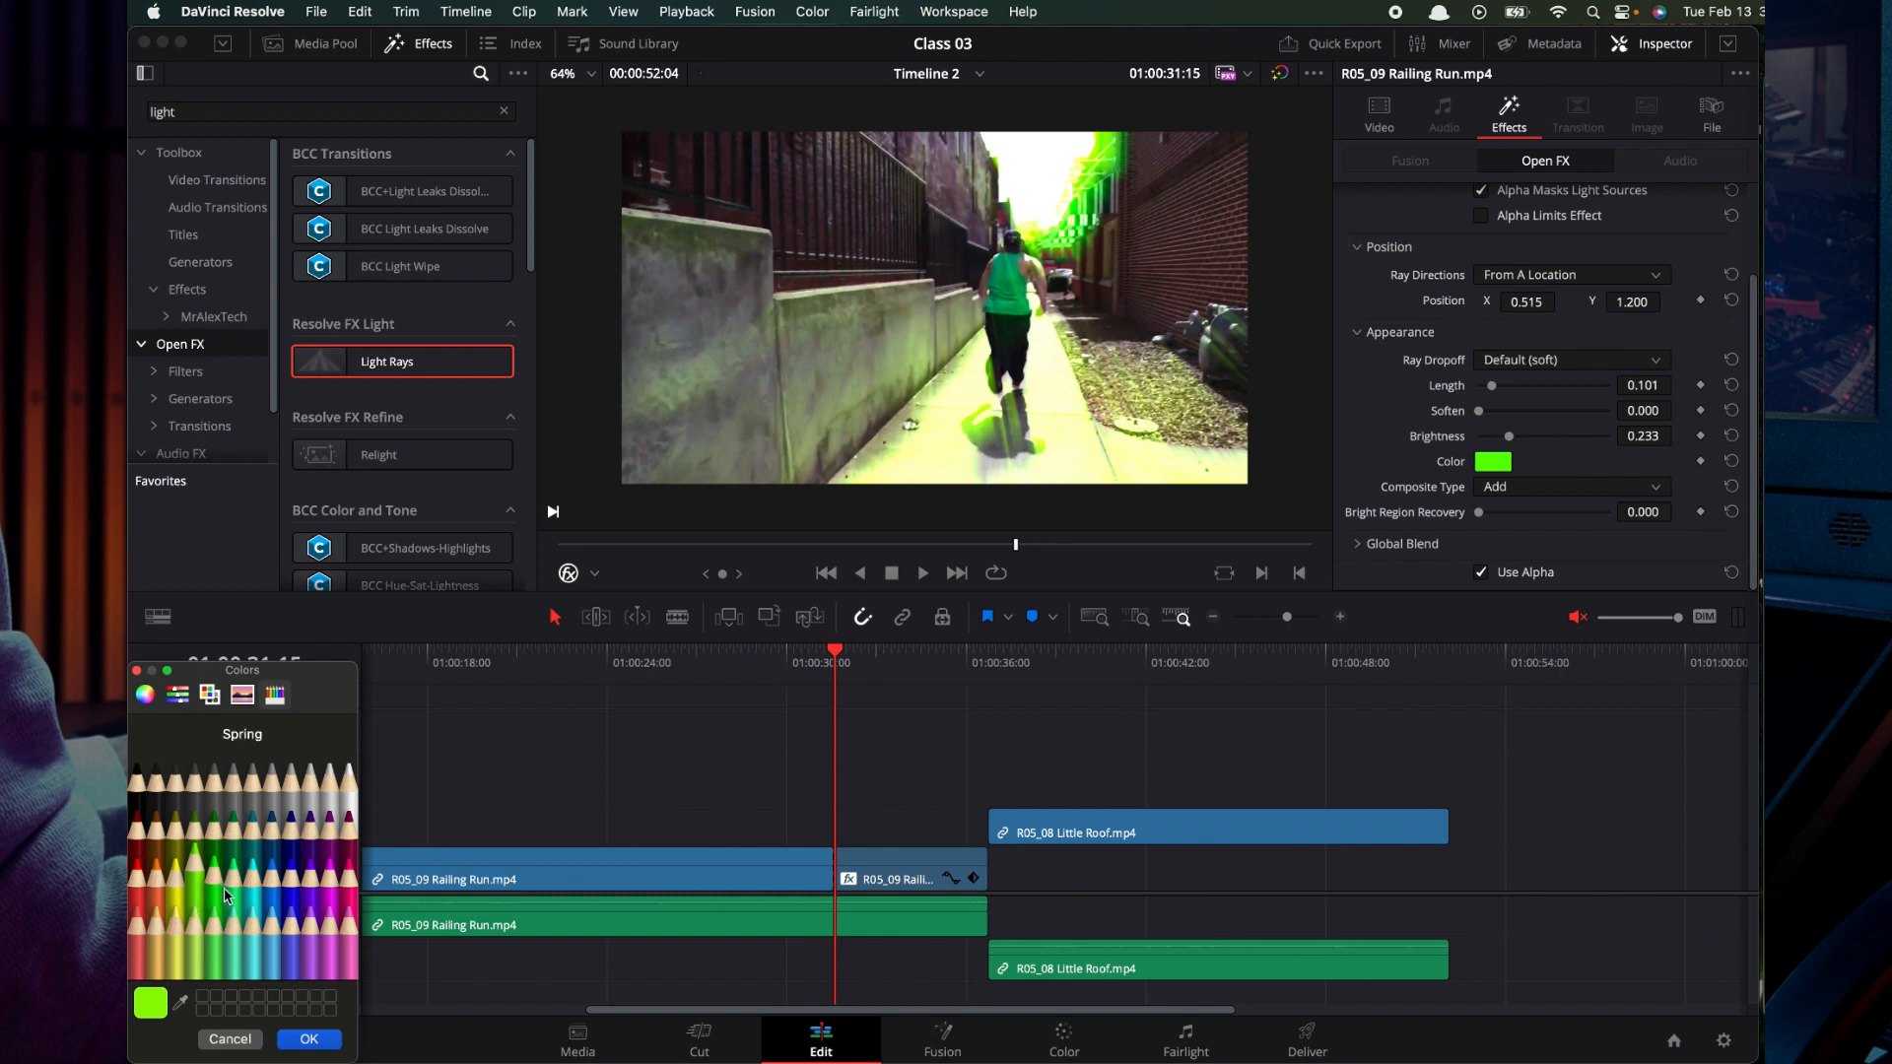
{"action": "left_click", "coordinate": [252, 882]}
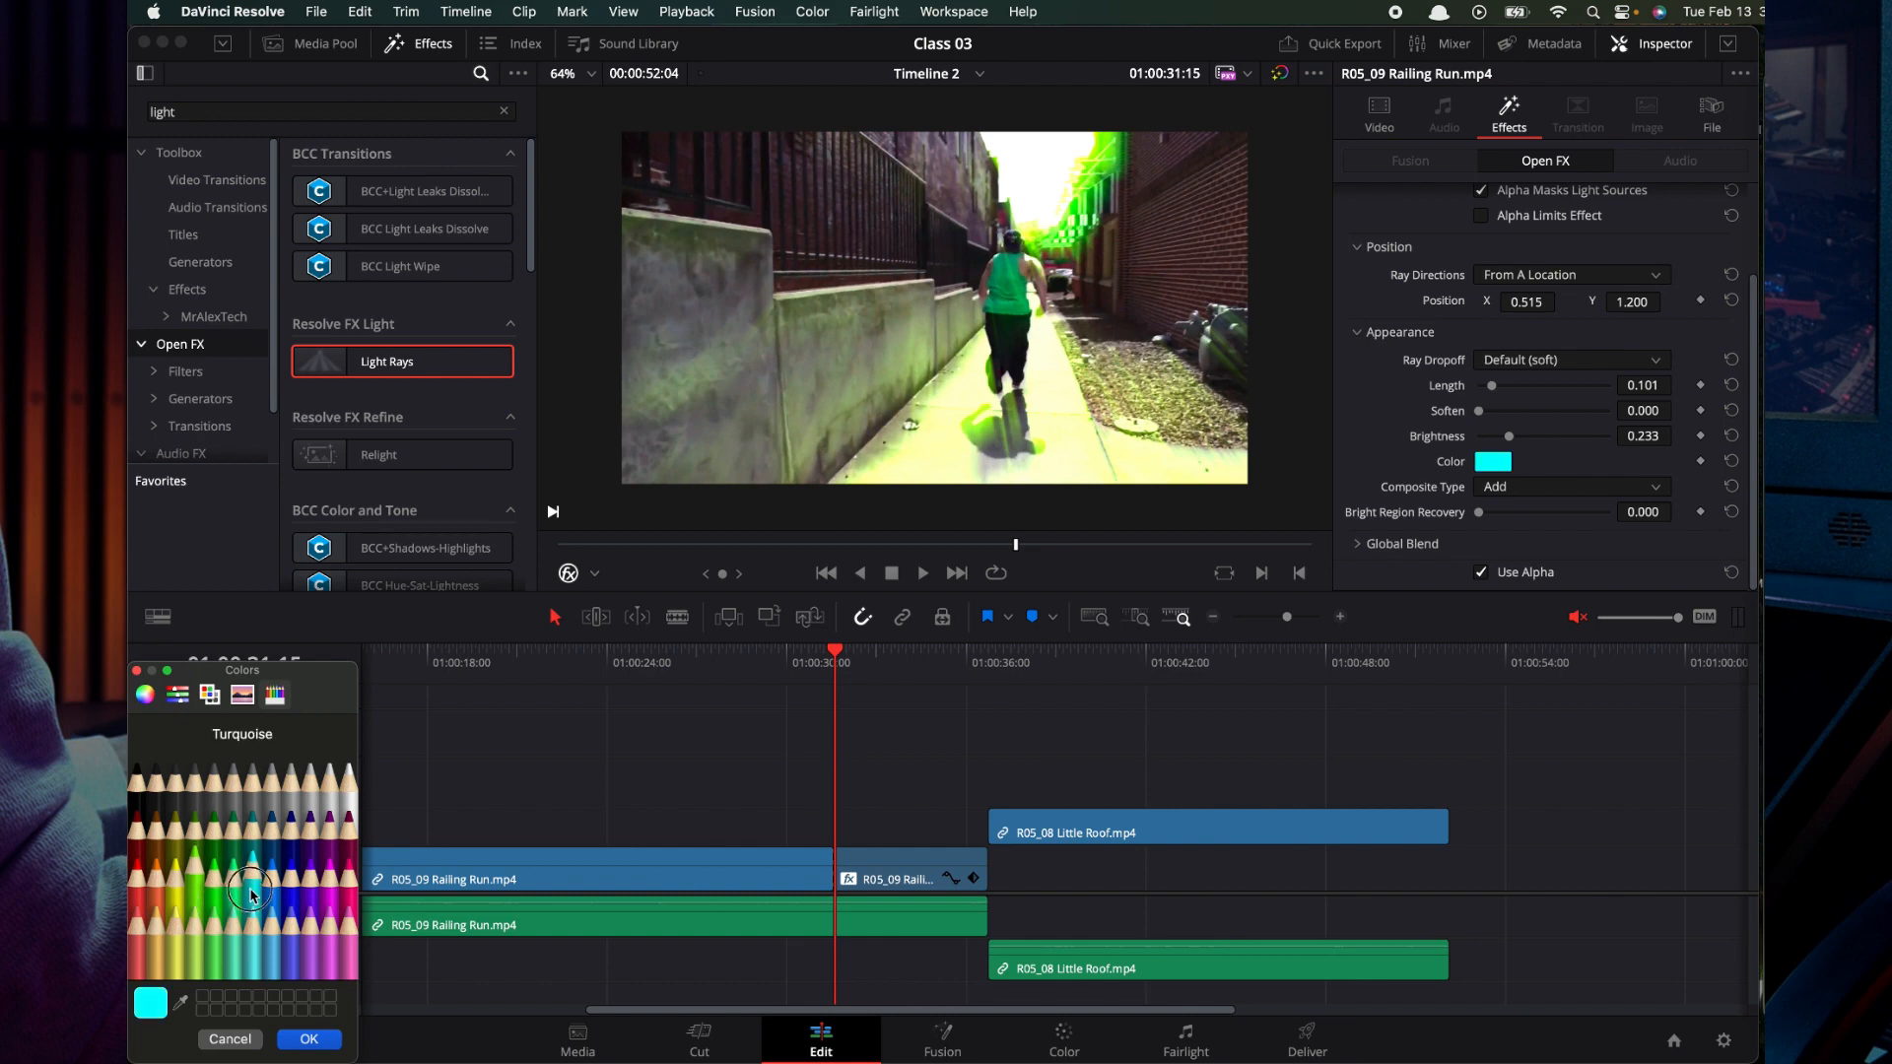
{"action": "left_click", "coordinate": [308, 1039]}
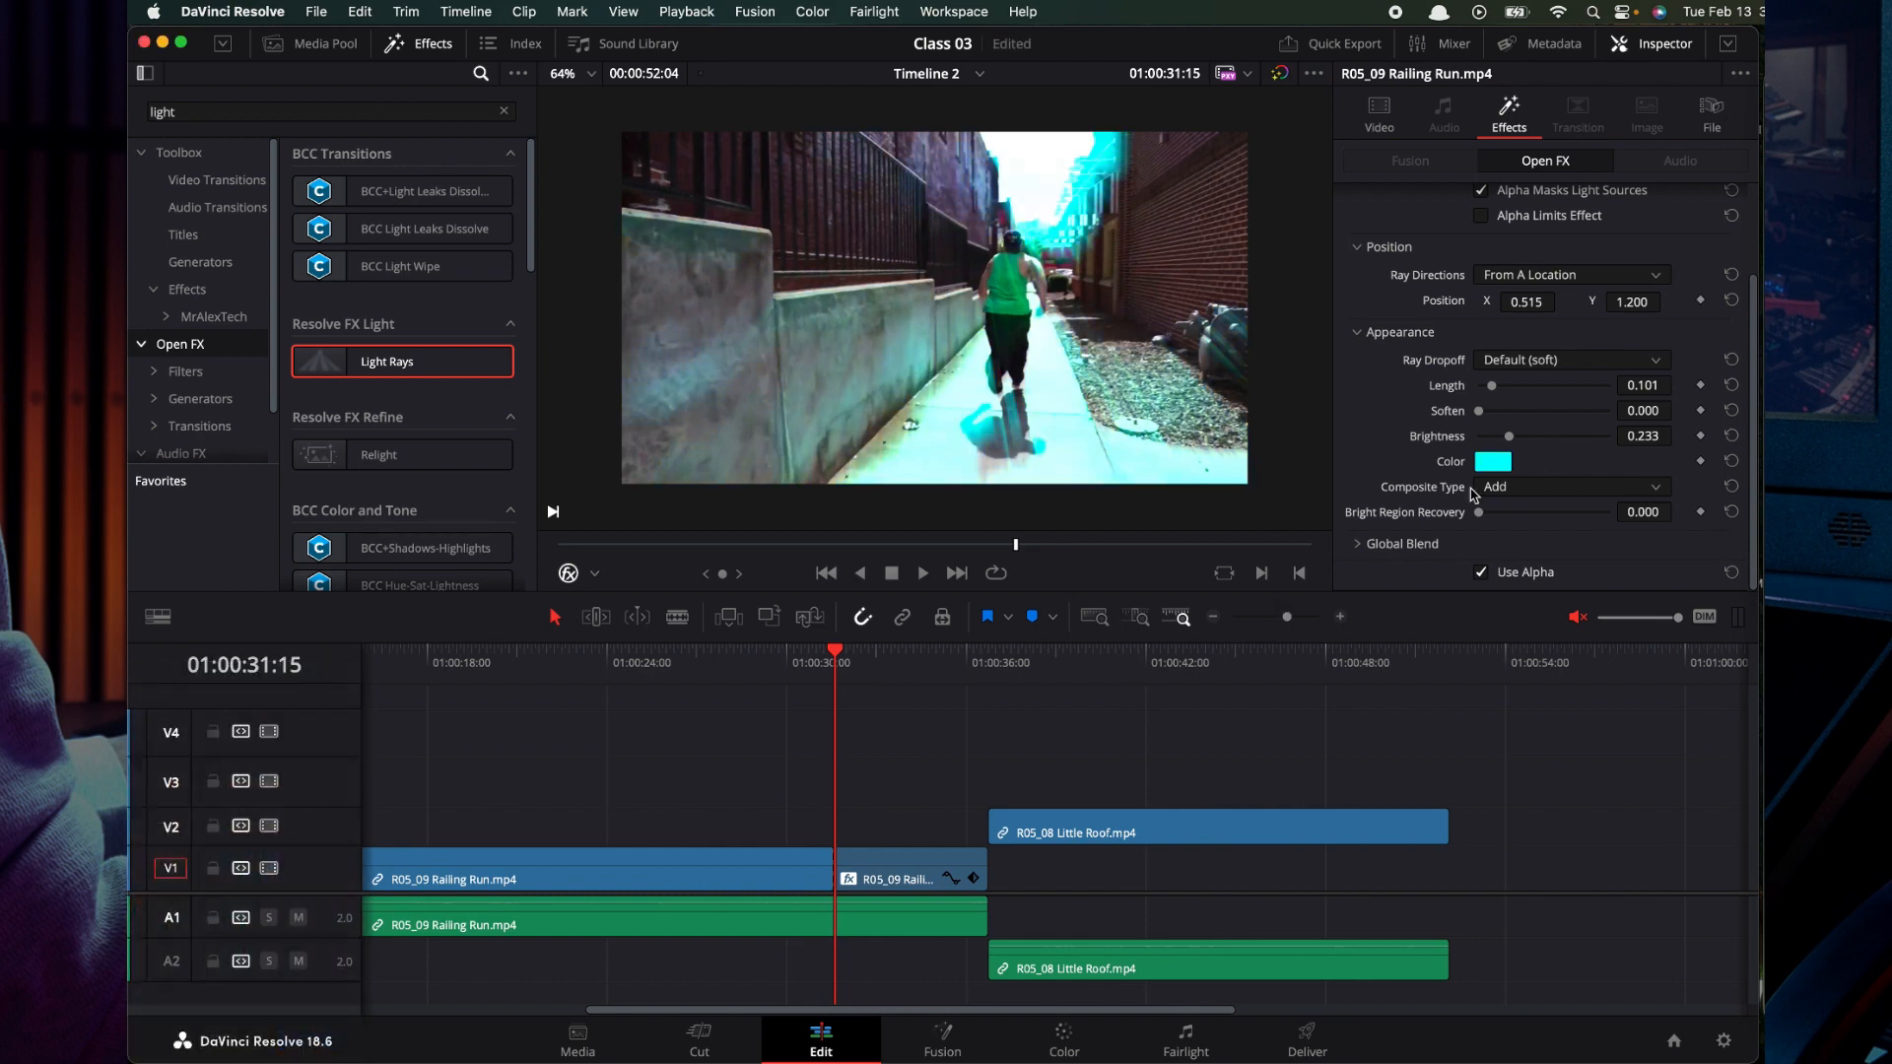
Set the Light Rays composite type to Screen and the bright region recovery to 0.186.
{"action": "left_click", "coordinate": [1503, 487]}
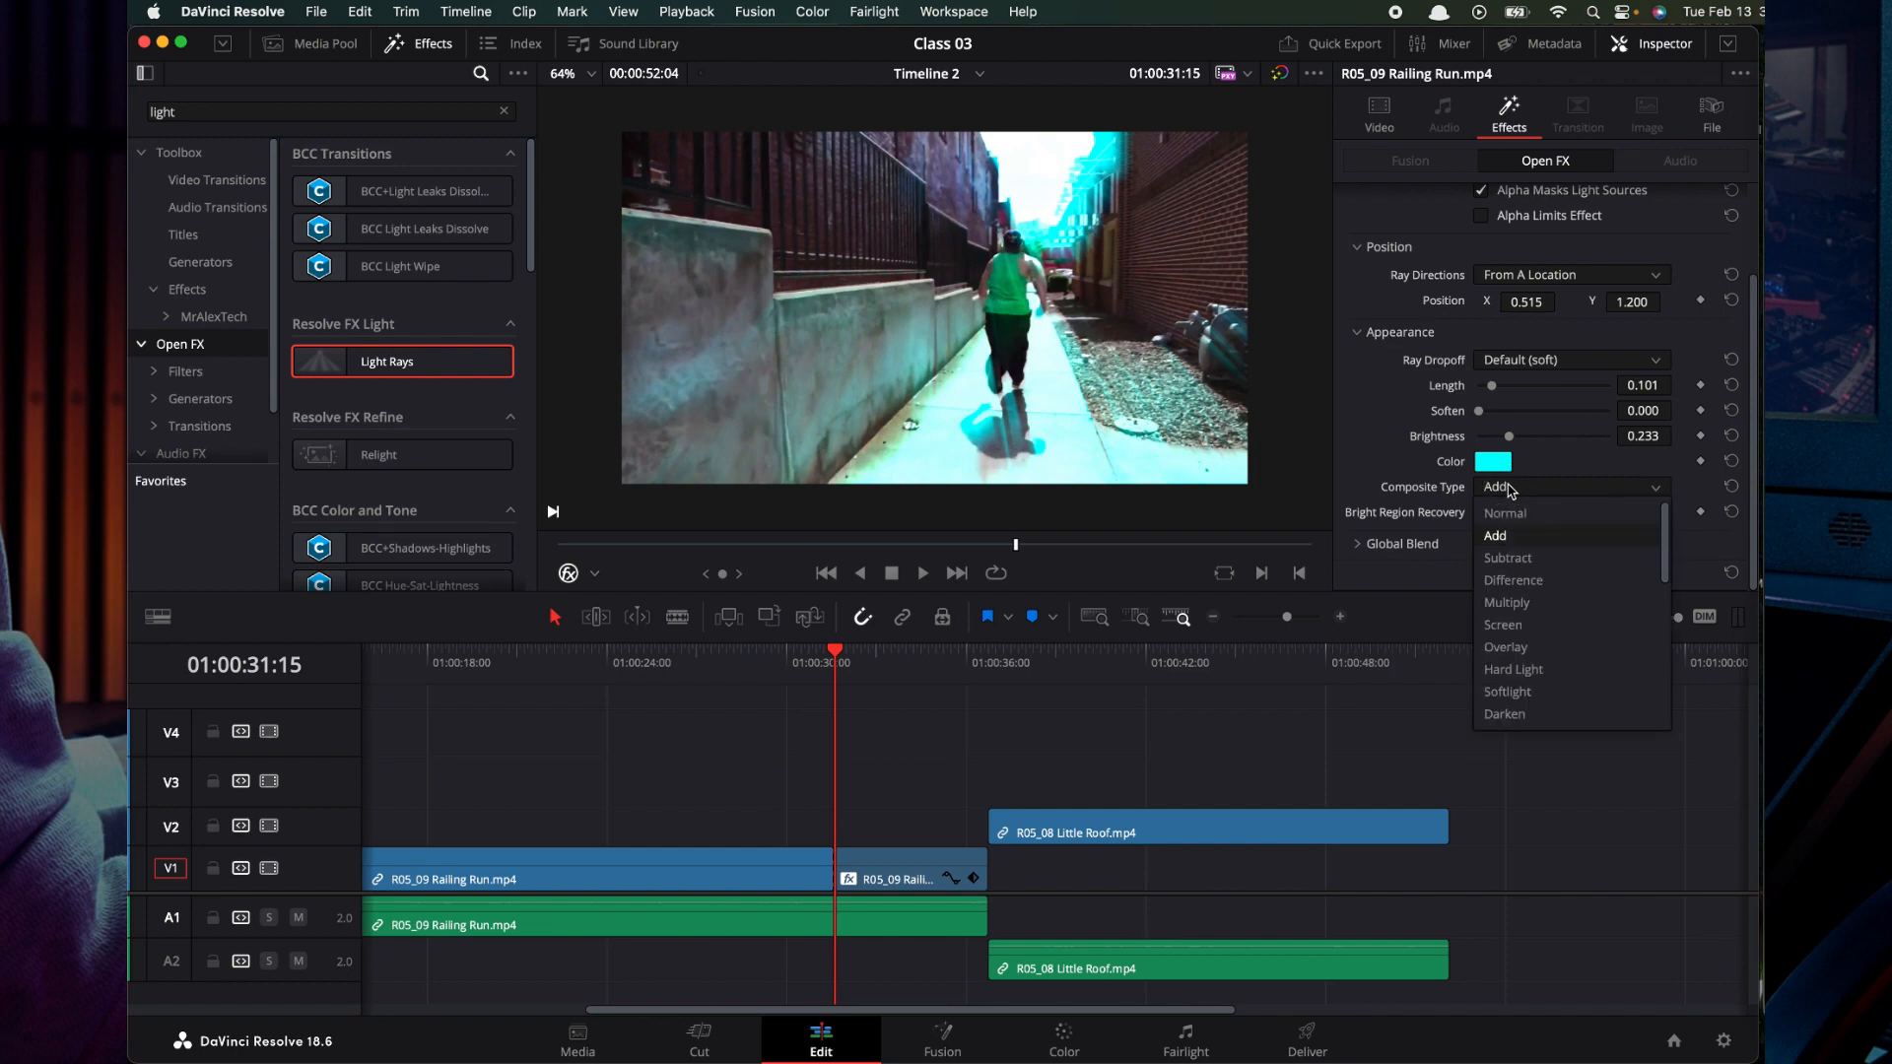
{"action": "left_click", "coordinate": [1504, 625]}
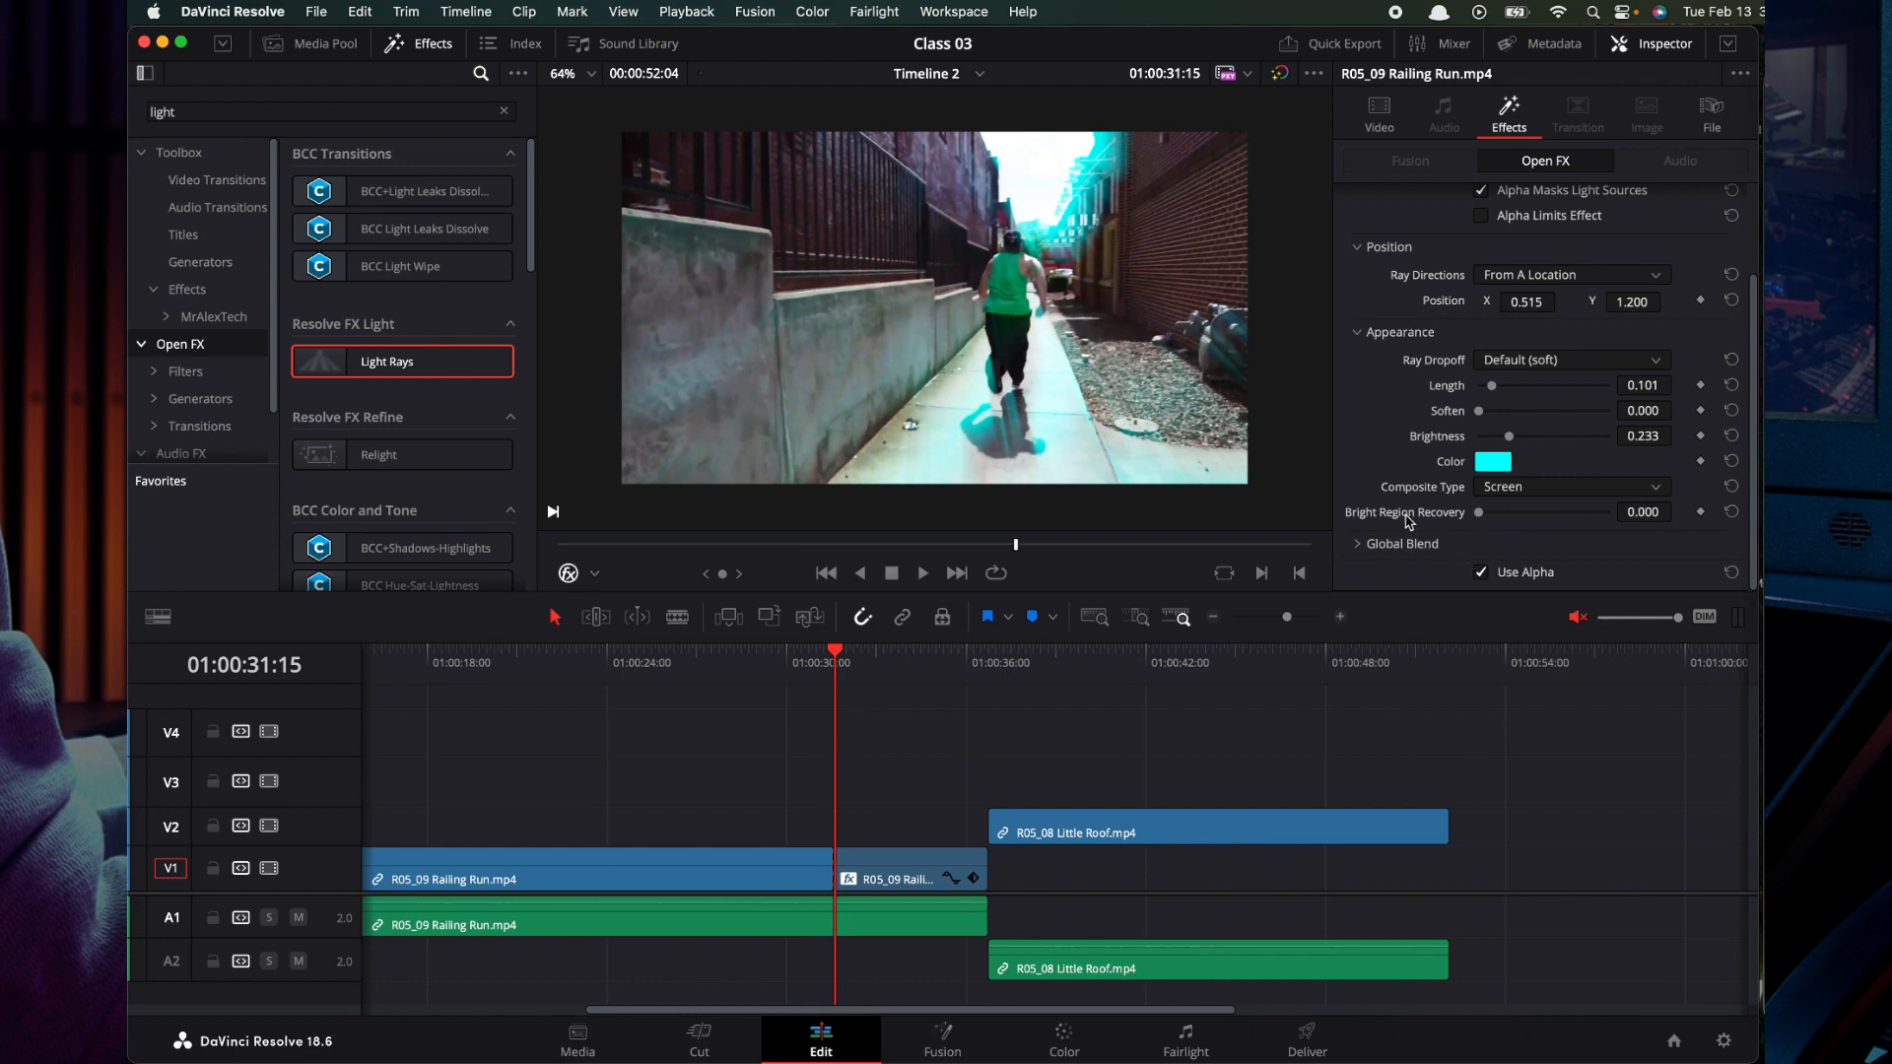
{"action": "mouse_move", "coordinate": [1480, 522]}
{"action": "left_mouse_down"}
{"action": "mouse_move", "coordinate": [1601, 515]}
{"action": "mouse_move", "coordinate": [1458, 515]}
{"action": "mouse_move", "coordinate": [1615, 511]}
{"action": "mouse_move", "coordinate": [1509, 511]}
{"action": "left_mouse_up"}
{"action": "mouse_move", "coordinate": [1514, 519]}
{"action": "left_mouse_down"}
{"action": "mouse_move", "coordinate": [1625, 521]}
{"action": "mouse_move", "coordinate": [1468, 512]}
{"action": "mouse_move", "coordinate": [1564, 512]}
{"action": "mouse_move", "coordinate": [1501, 513]}
{"action": "left_mouse_up"}
Try out the Global Blend amount of the Light Rays effect and bring it back to full blend.
{"action": "left_click", "coordinate": [1358, 545]}
{"action": "scroll", "coordinate": [1429, 551], "scroll_direction": "down", "scroll_amount": 1}
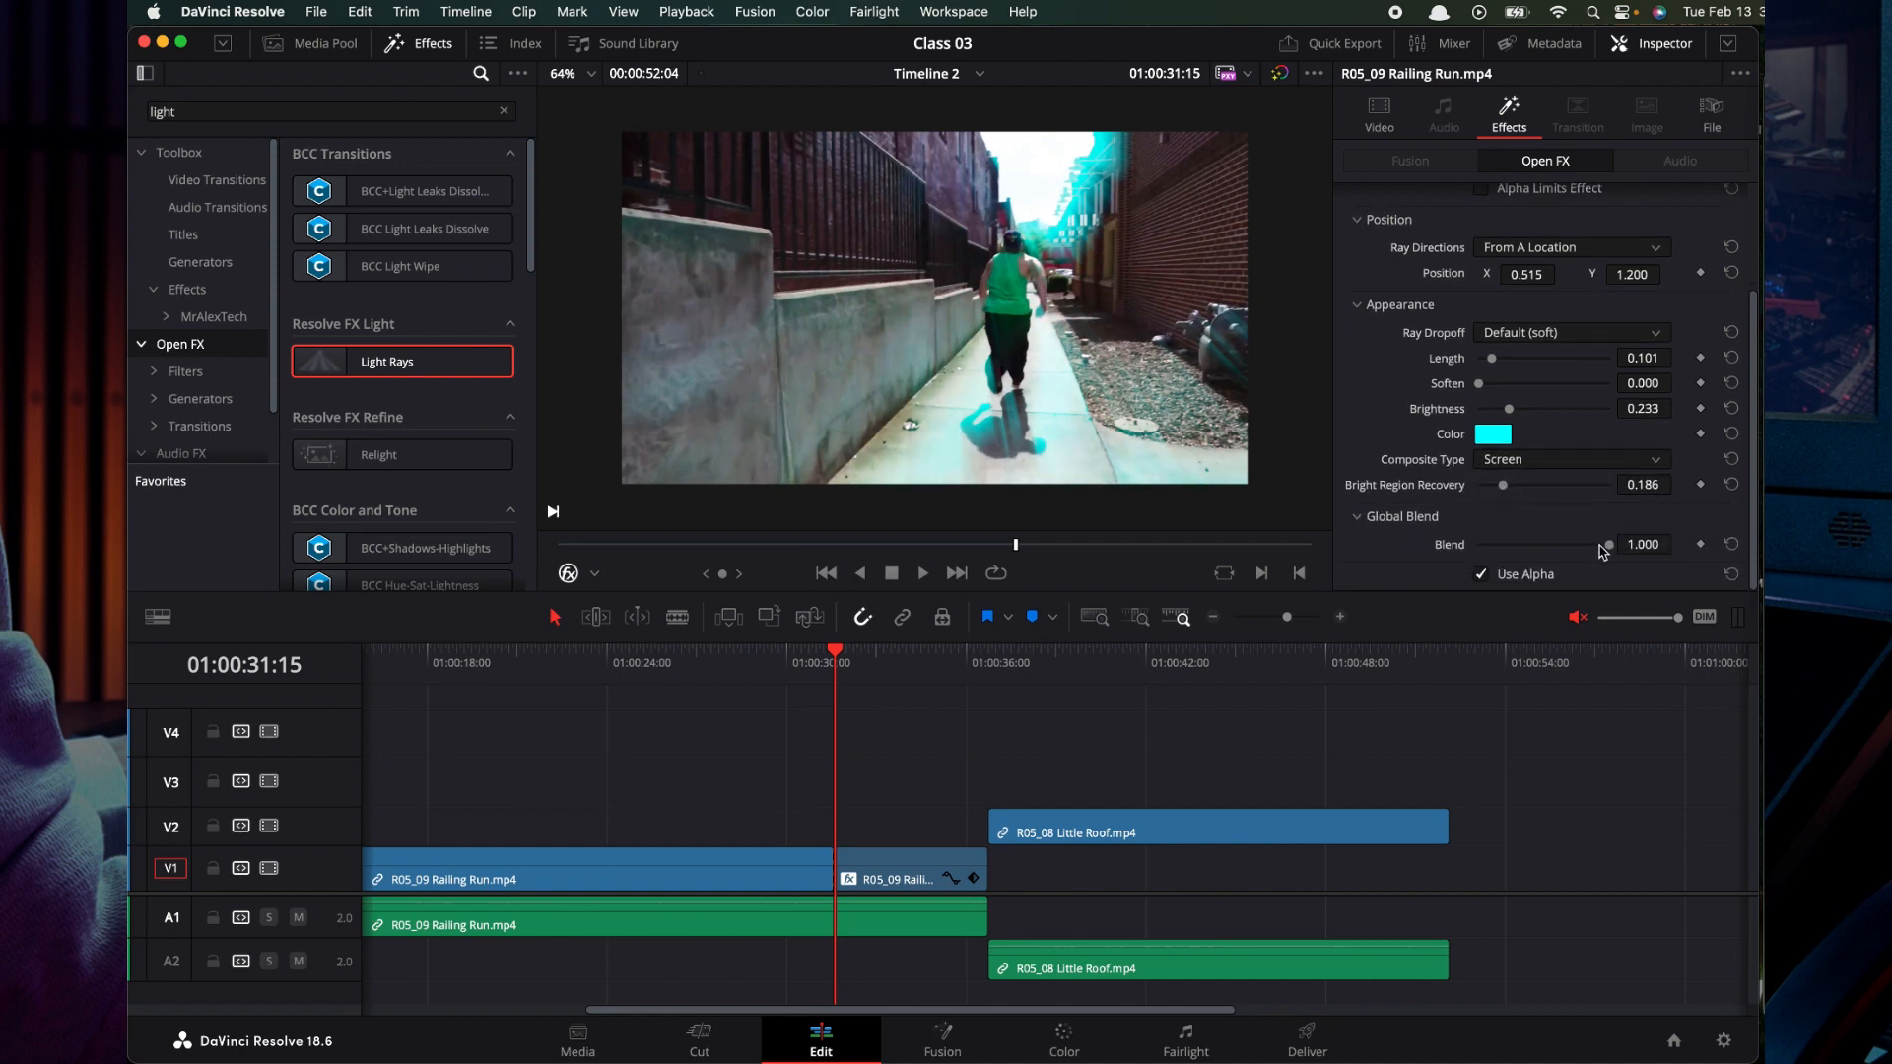
{"action": "mouse_move", "coordinate": [1606, 548]}
{"action": "left_mouse_down"}
{"action": "mouse_move", "coordinate": [1494, 550]}
{"action": "mouse_move", "coordinate": [1616, 560]}
{"action": "left_mouse_up"}
{"action": "left_click", "coordinate": [1361, 519]}
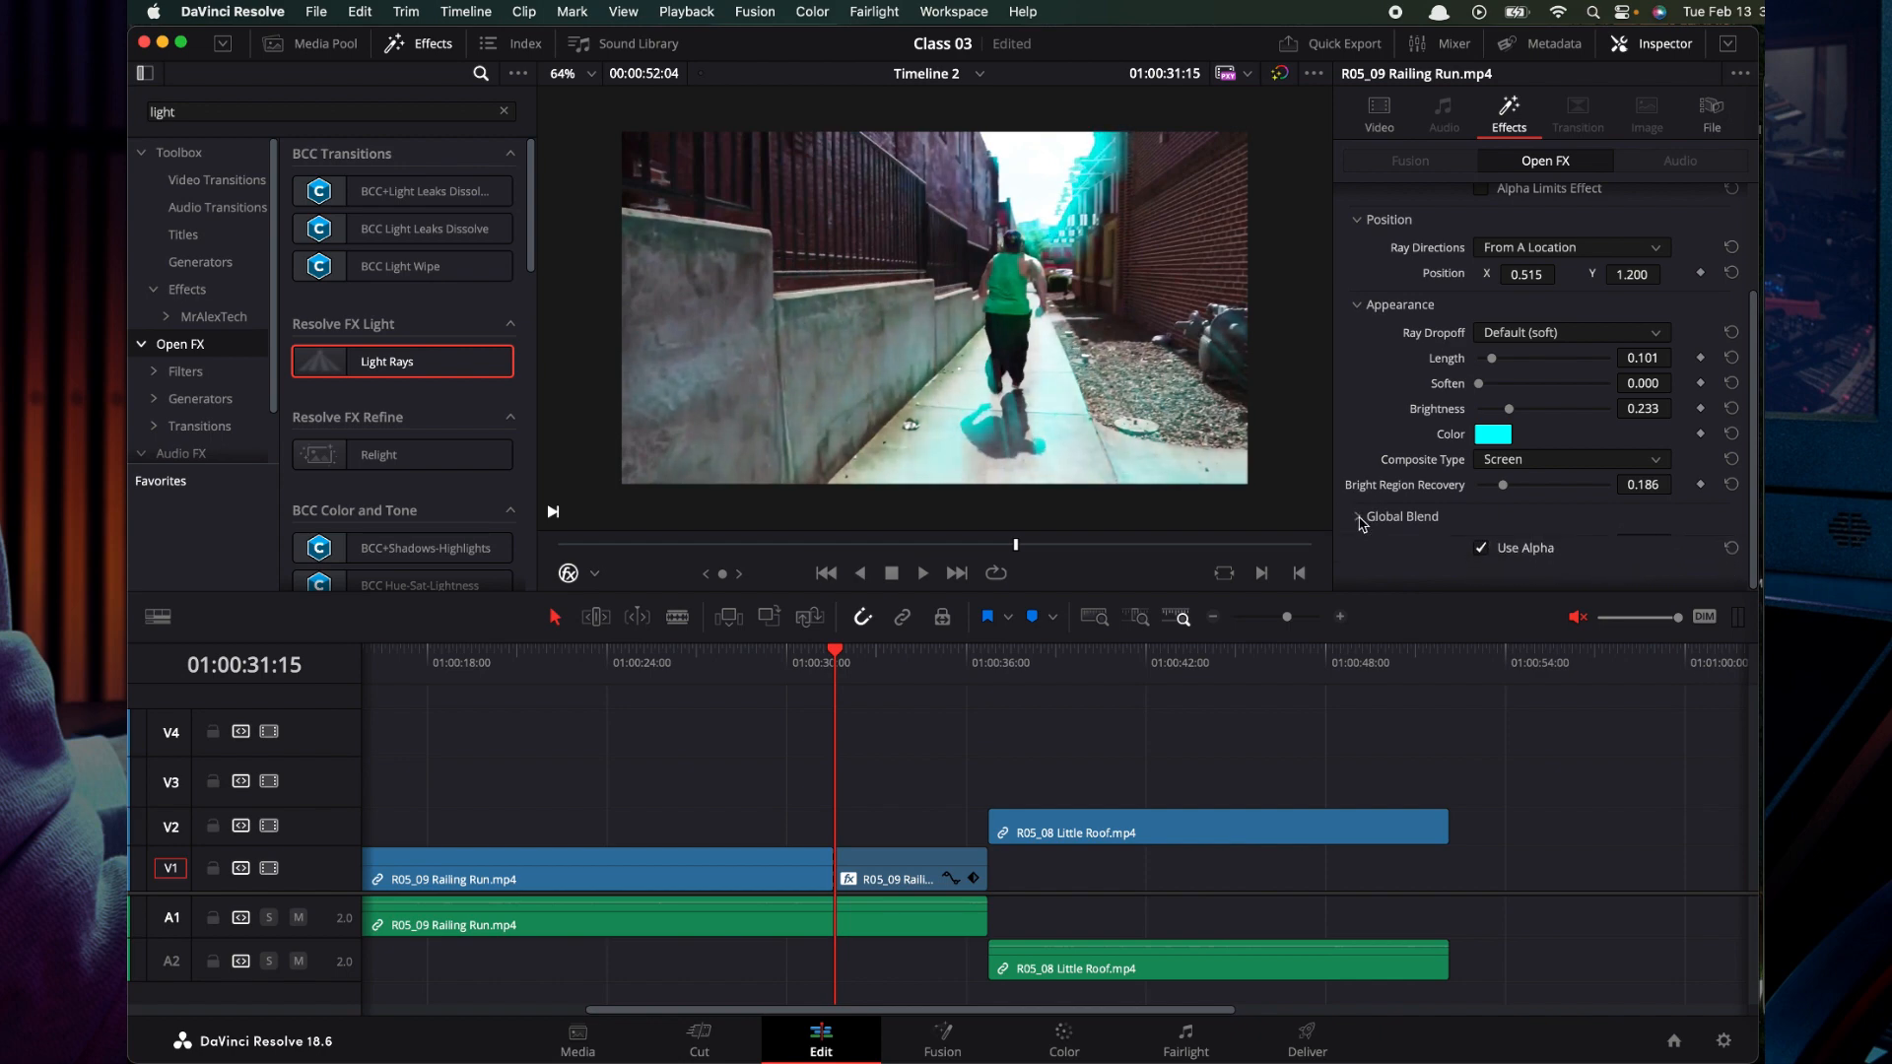
{"action": "scroll", "coordinate": [1528, 471], "scroll_direction": "up", "scroll_amount": 3}
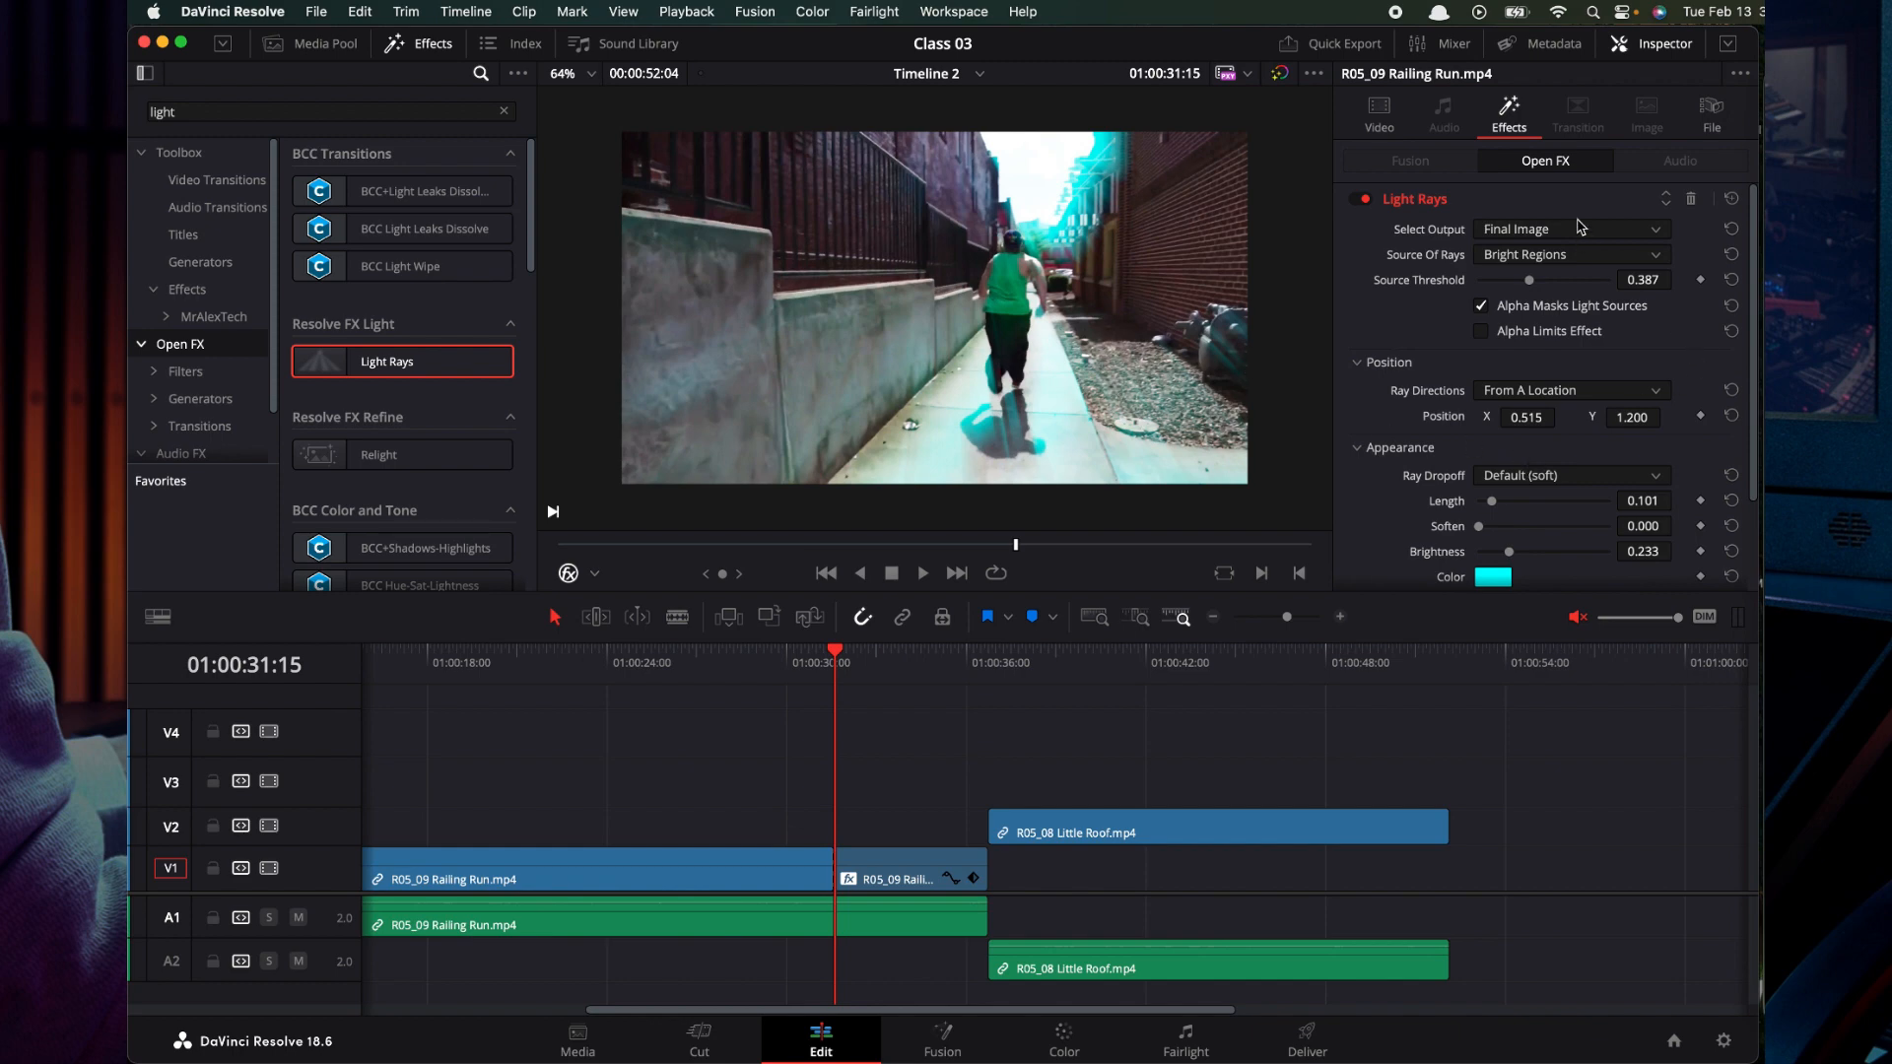
Display the Open FX Overlay with the ray origin handle in the timeline viewer.
{"action": "left_click", "coordinate": [594, 574]}
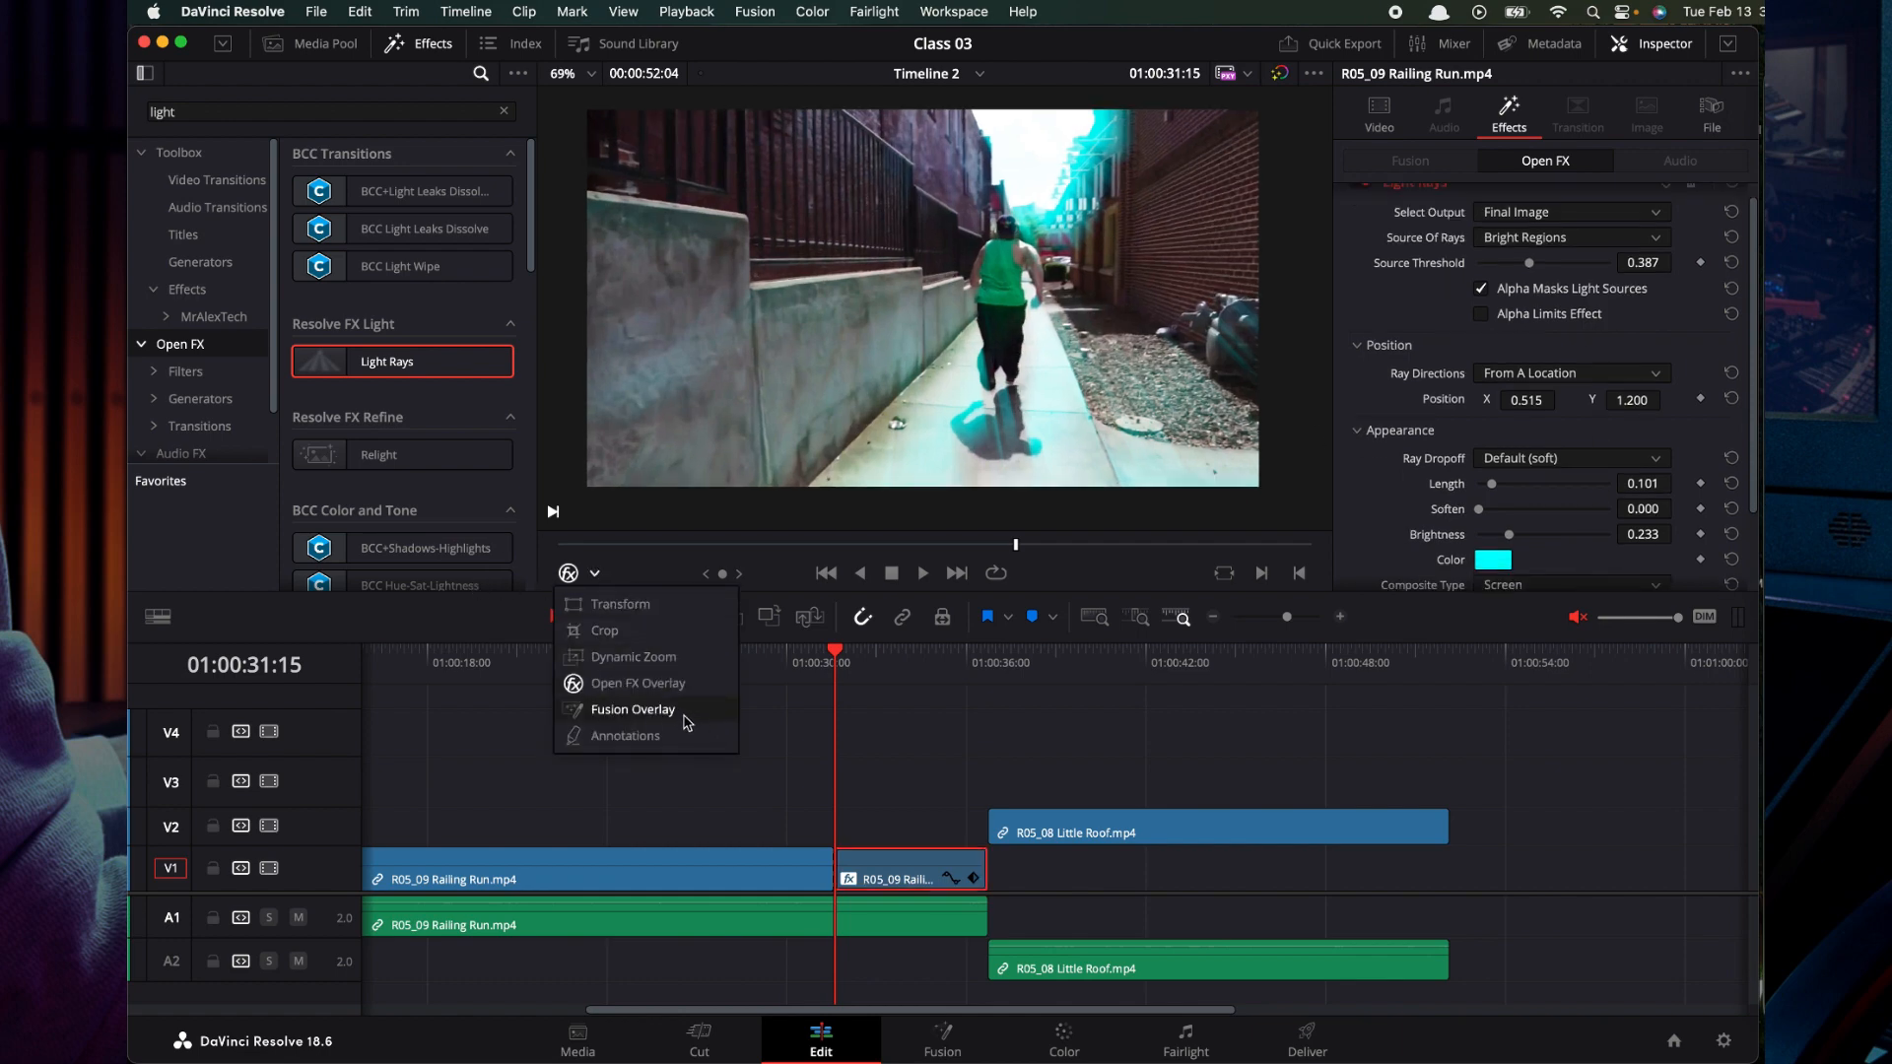
{"action": "left_click", "coordinate": [637, 685]}
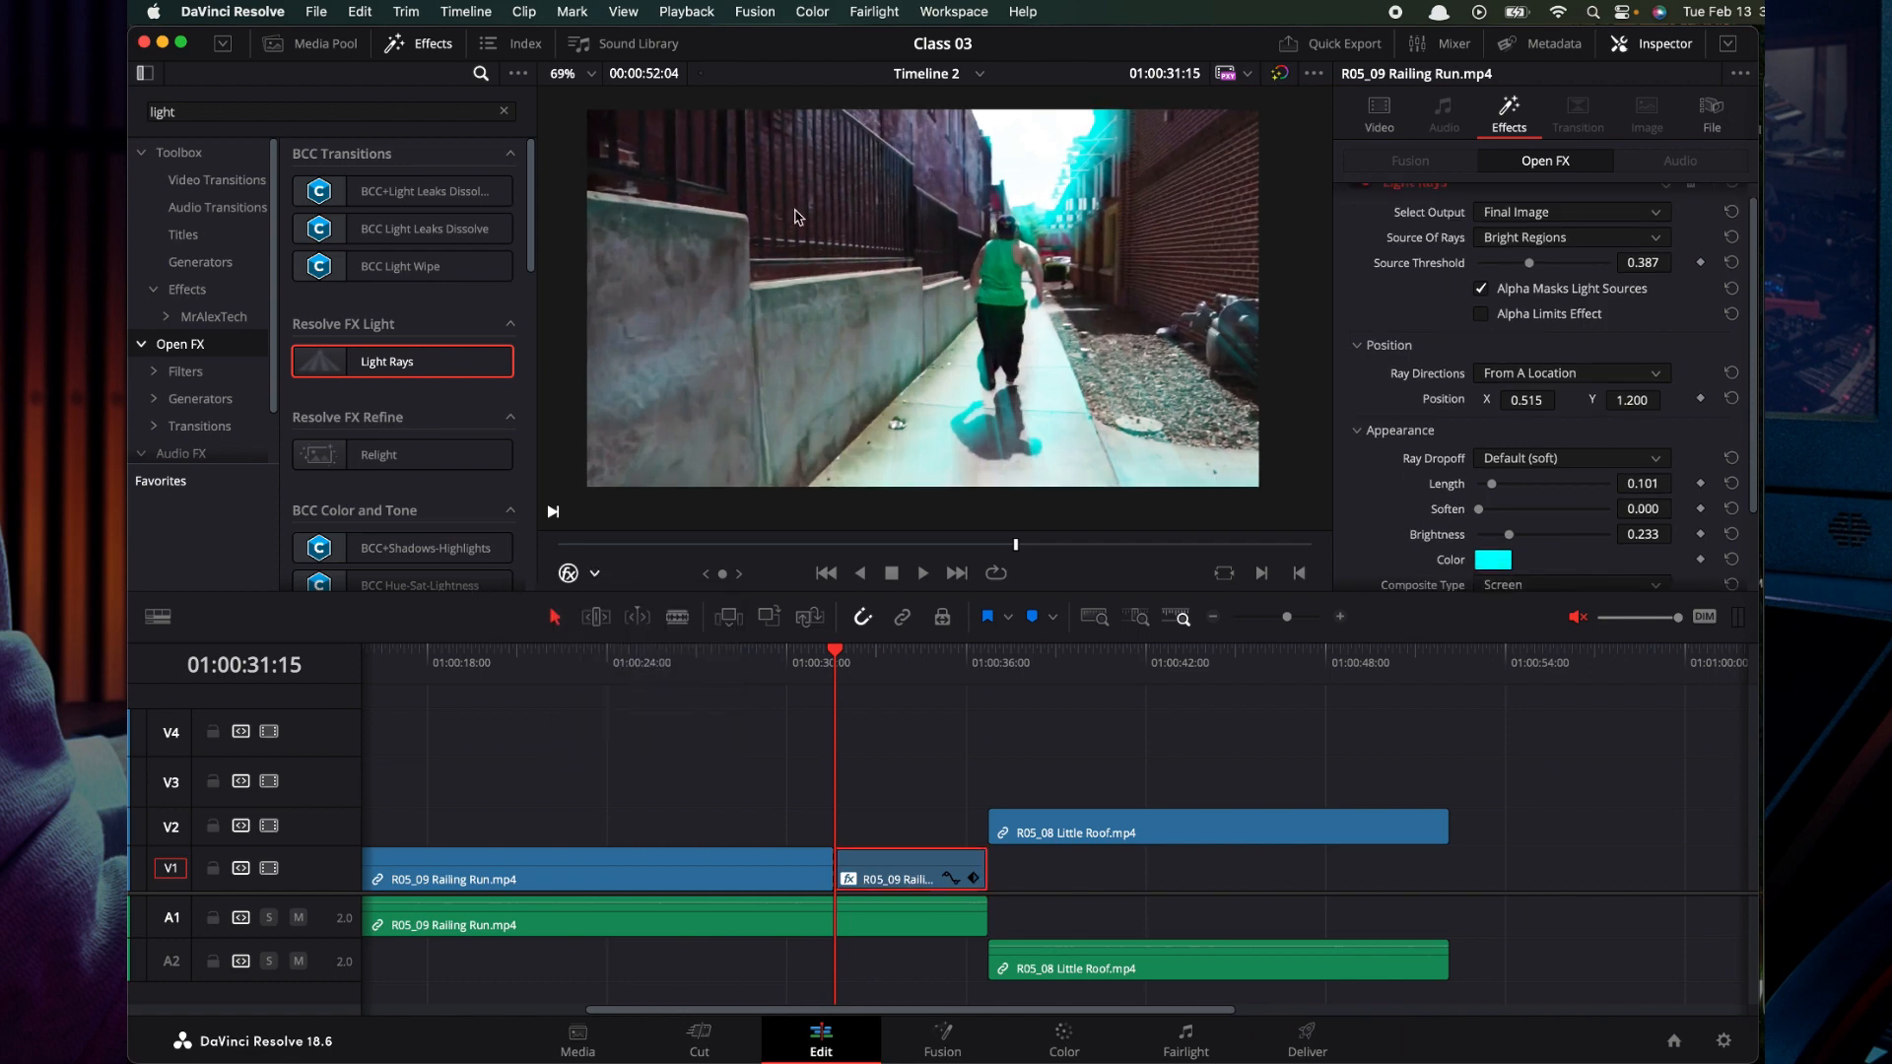
{"action": "scroll", "coordinate": [818, 352], "scroll_direction": "down", "scroll_amount": 4}
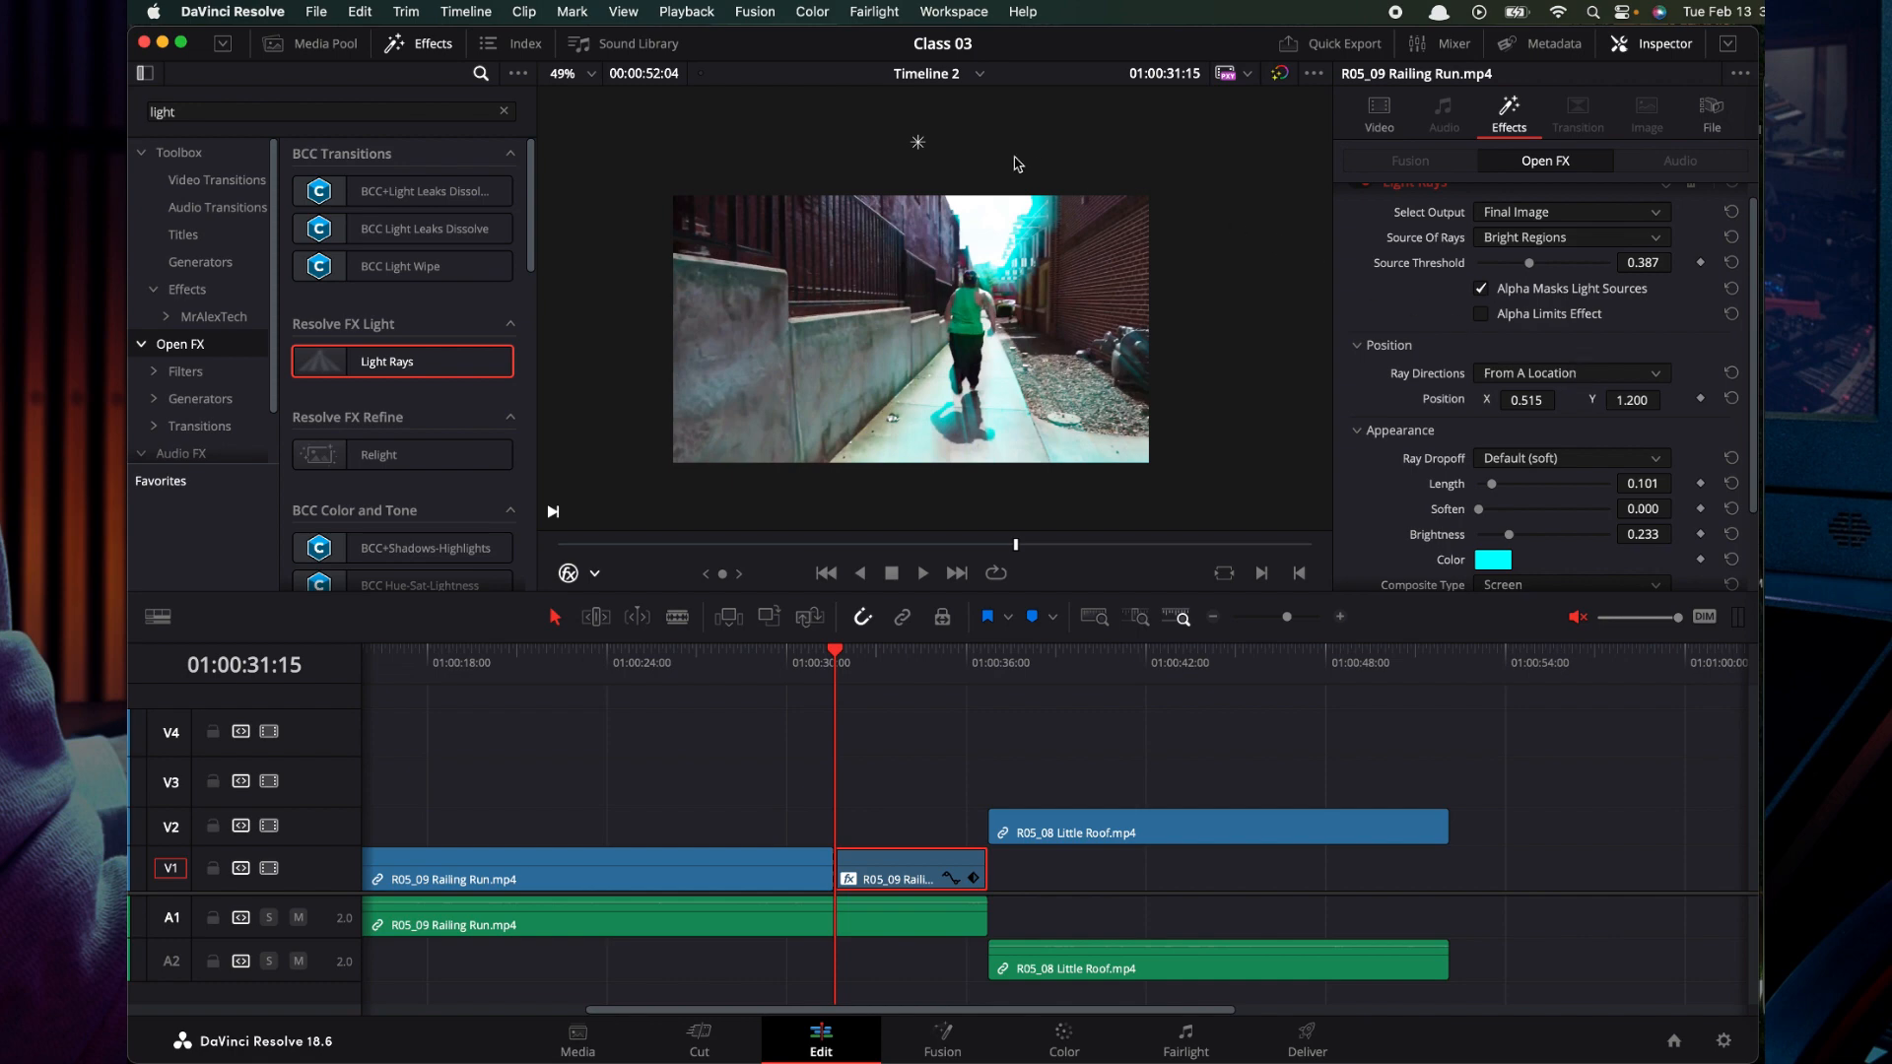
Keyframe the Light Rays position from X 0.858, Y 1.211 at the clip's start to X 0.086, Y 1.189 on its last frame.
{"action": "left_click_drag", "start_coordinate": [919, 145], "coordinate": [1081, 143]}
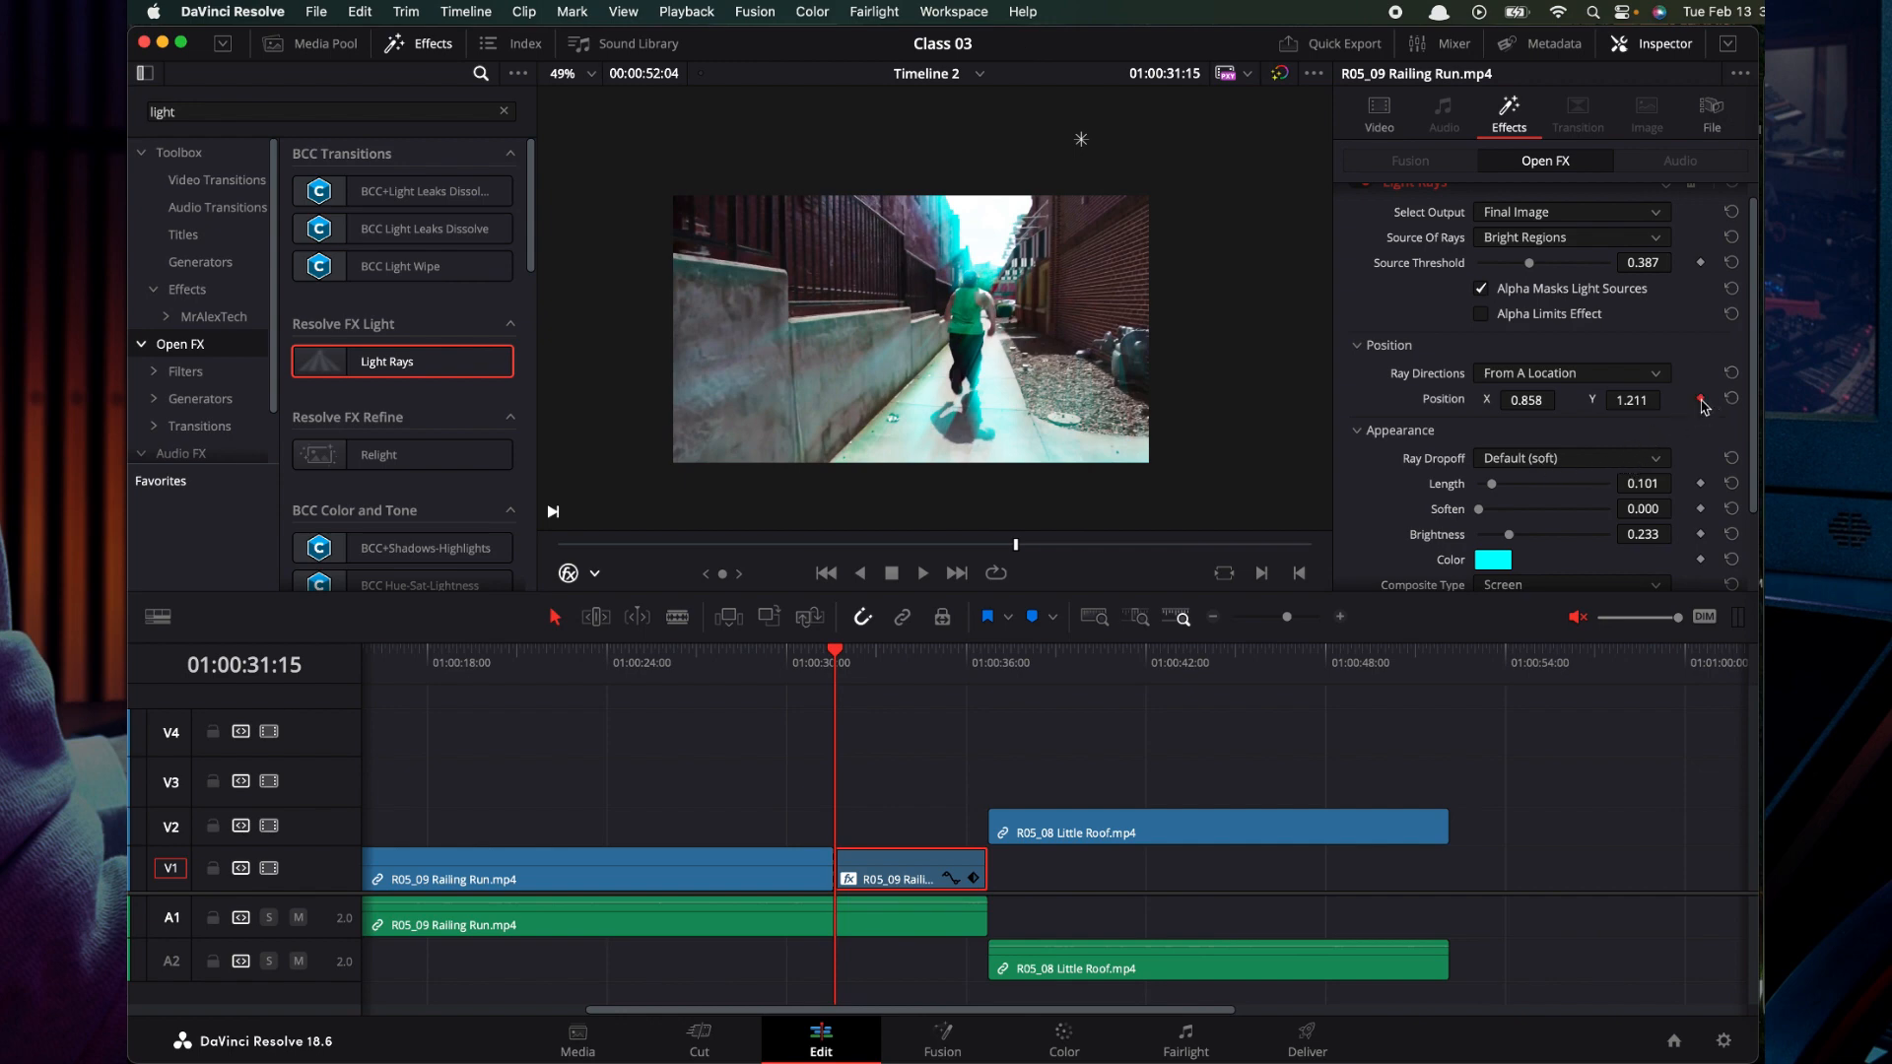
{"action": "left_click_drag", "start_coordinate": [834, 651], "coordinate": [975, 673]}
{"action": "key", "text": "Left"}
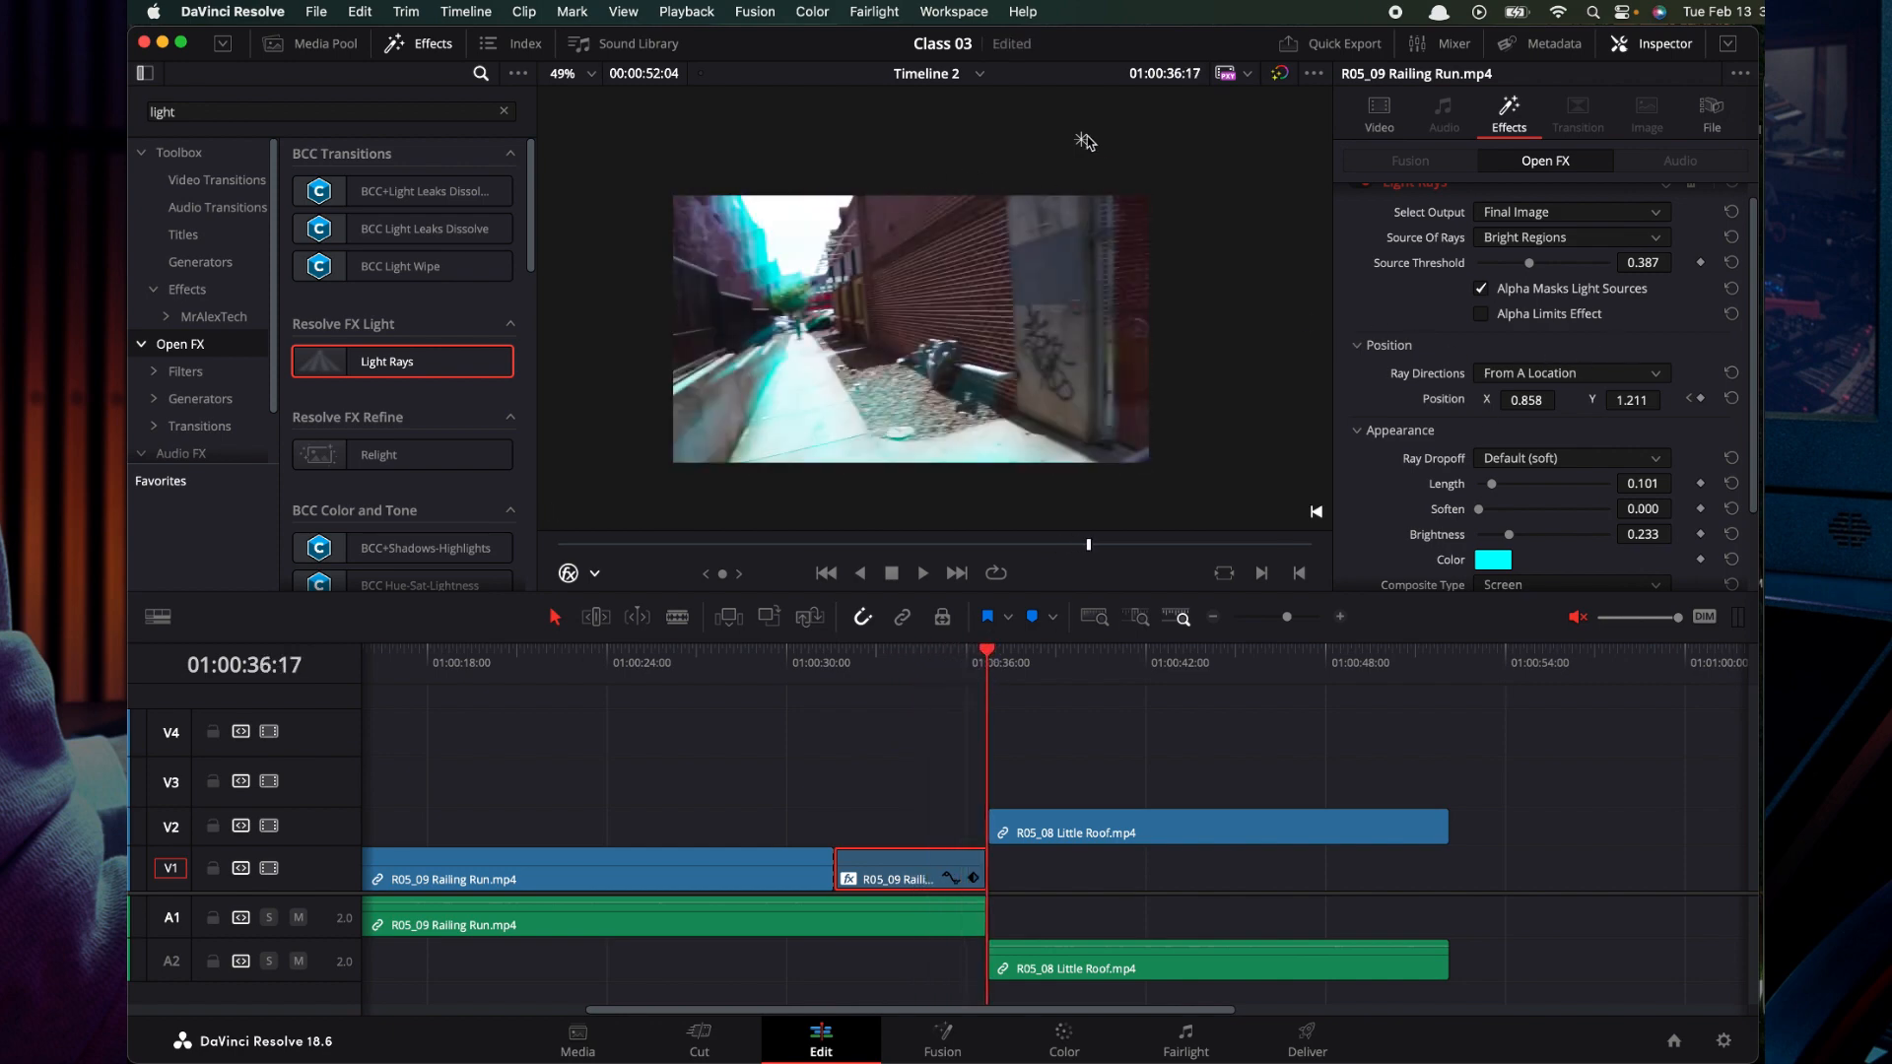
{"action": "left_click_drag", "start_coordinate": [1084, 141], "coordinate": [713, 146]}
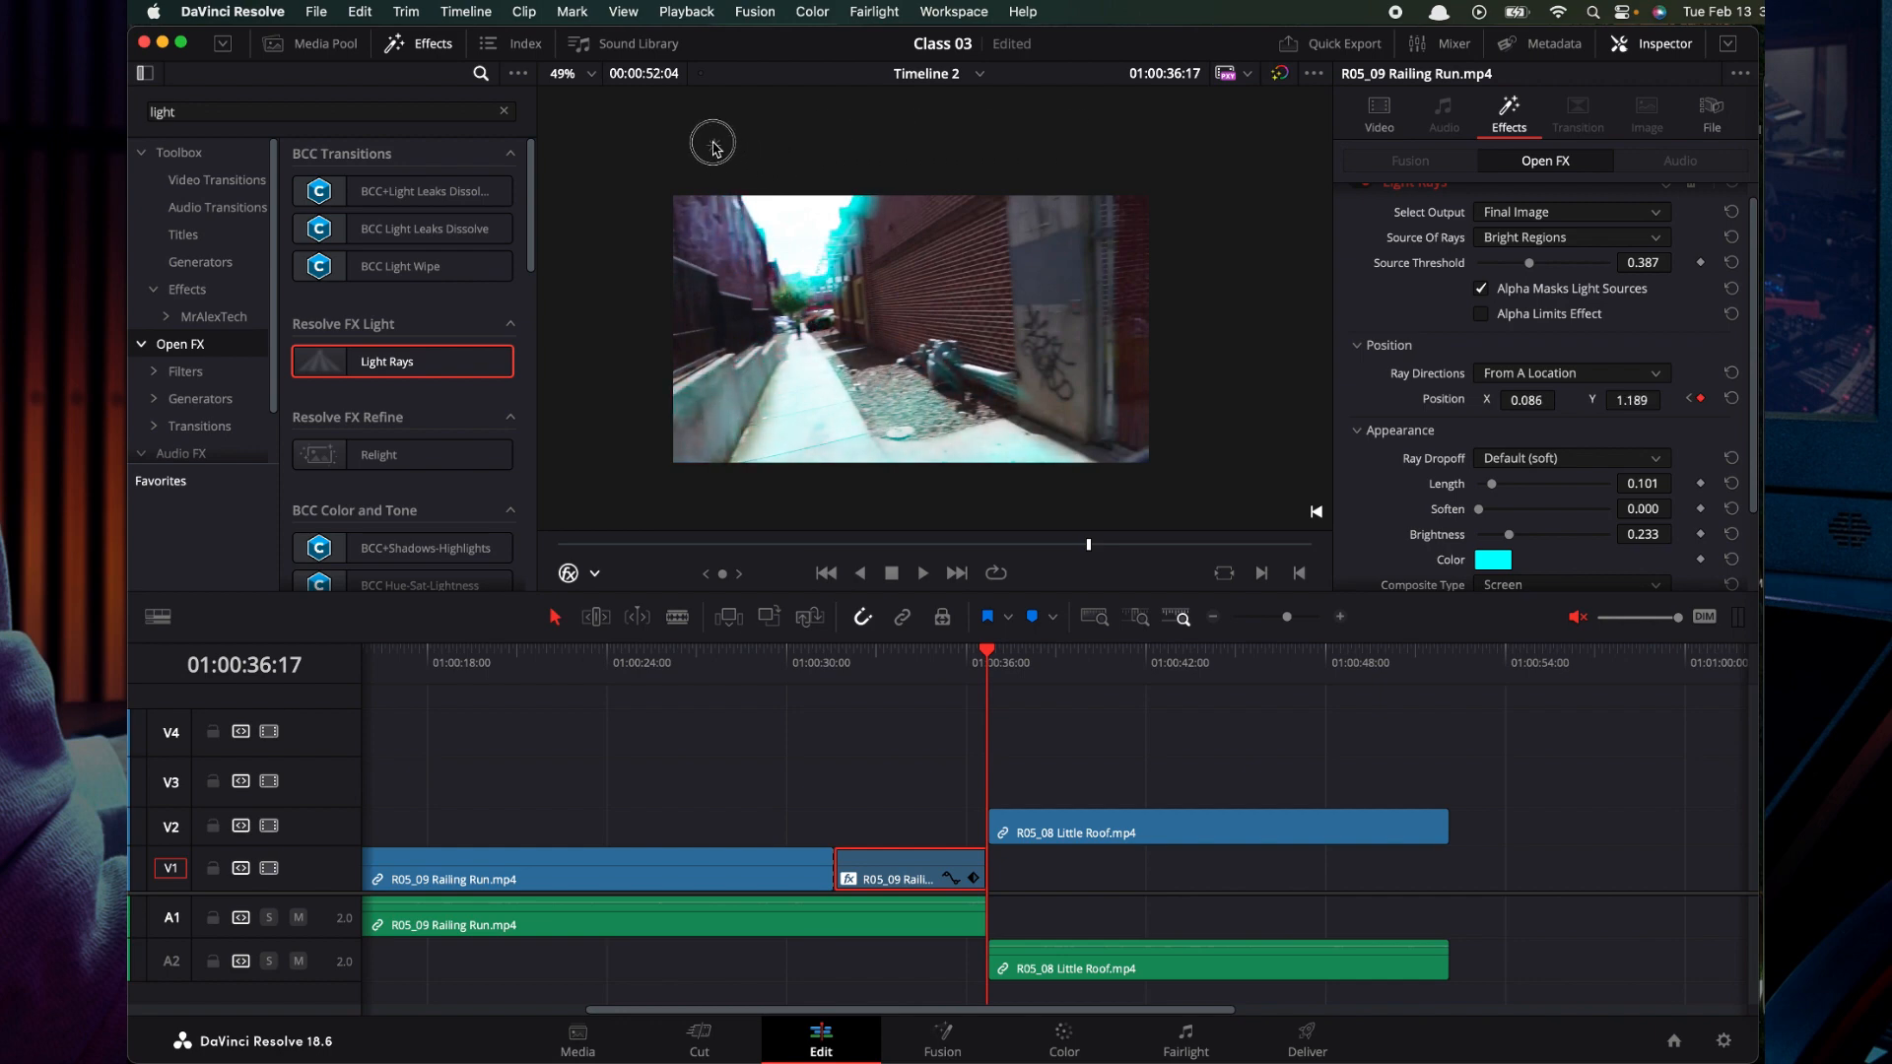
Play back the short Railing Run clip from its start and scrub through it to review the moving light rays.
{"action": "left_click", "coordinate": [833, 654]}
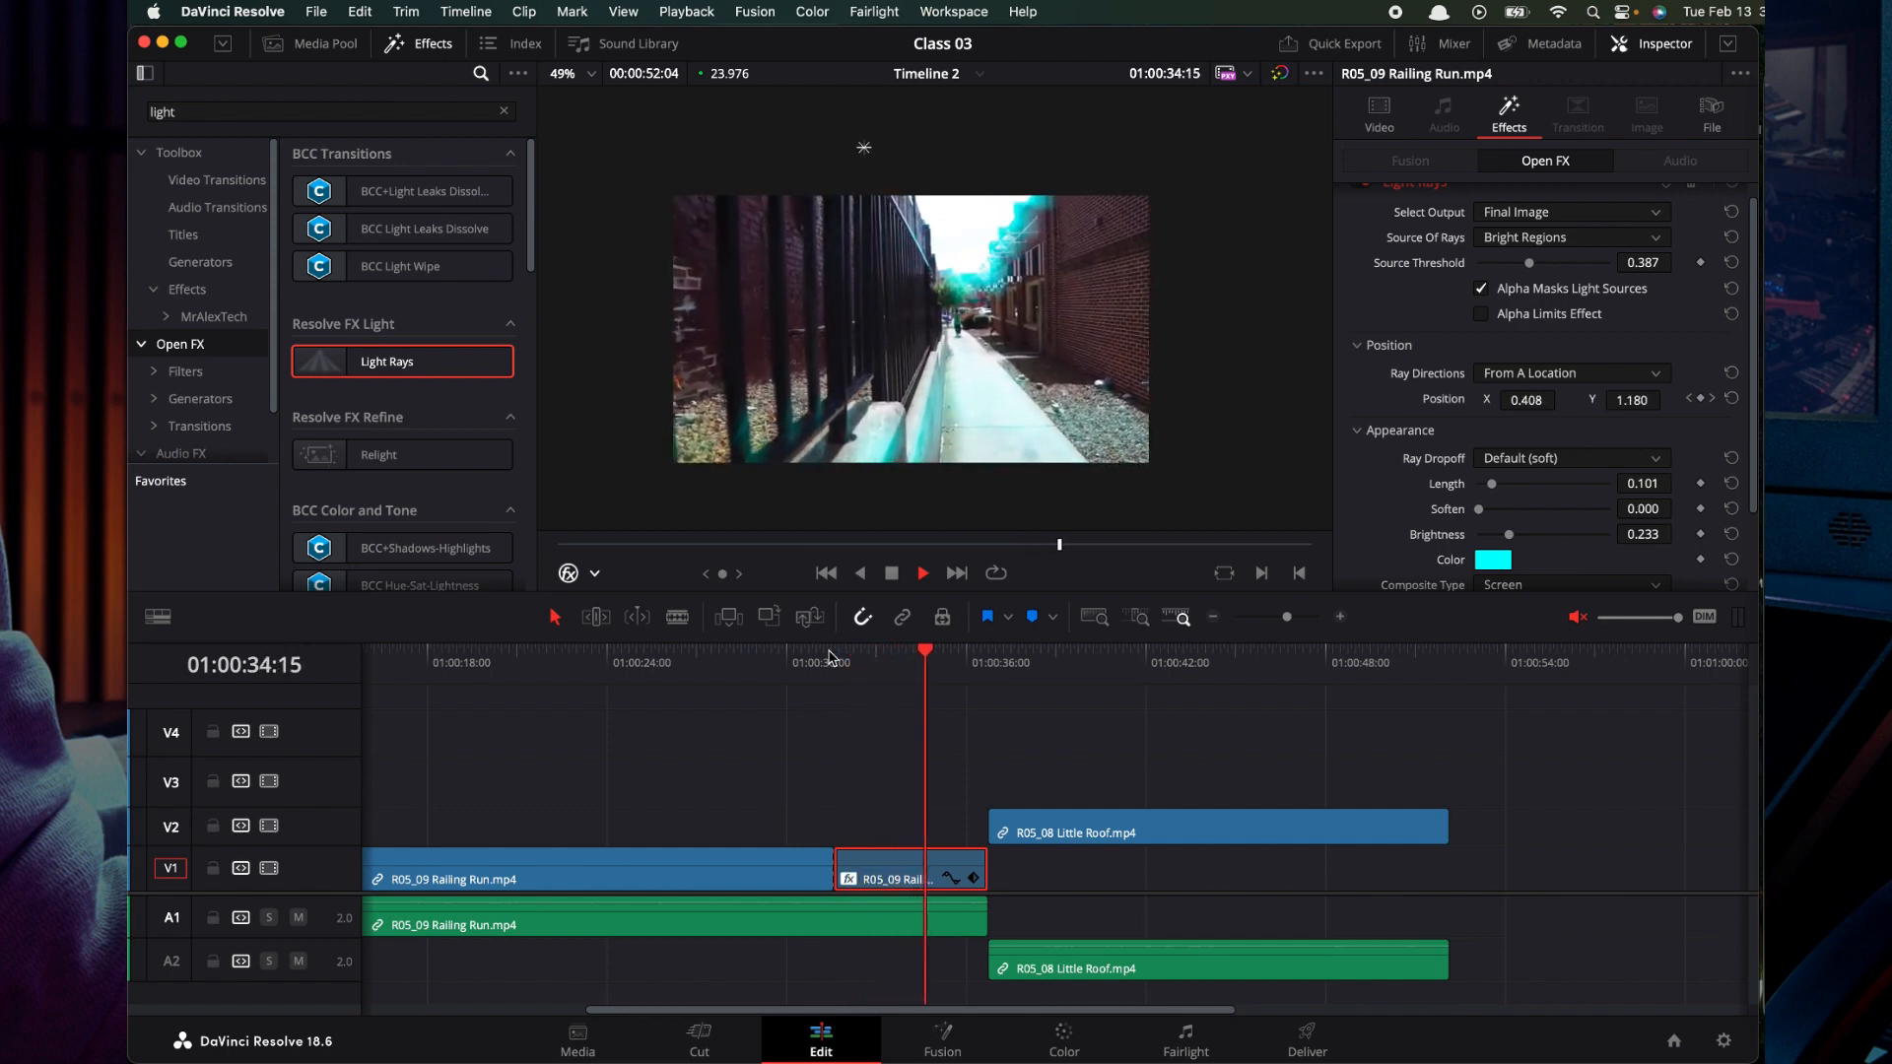
{"action": "key", "text": "space"}
{"action": "left_click_drag", "start_coordinate": [935, 653], "coordinate": [856, 662]}
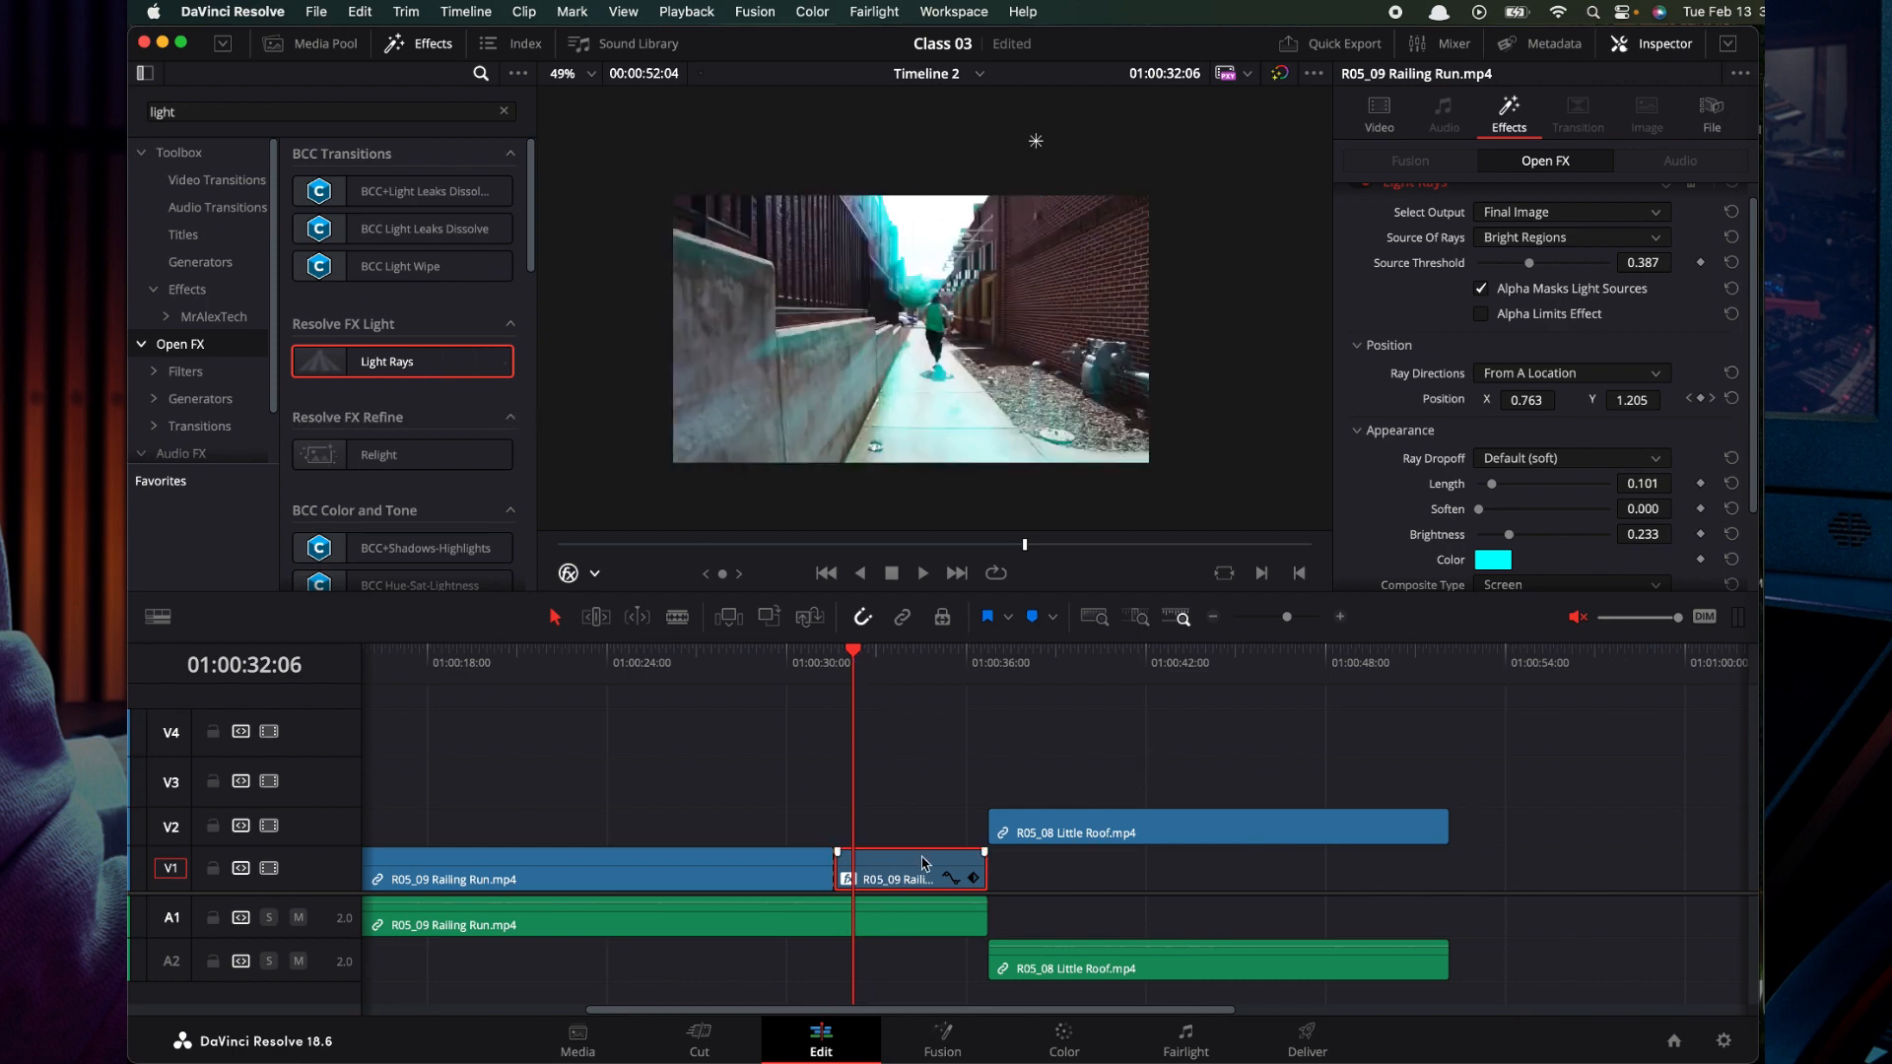
{"action": "scroll", "coordinate": [1543, 325], "scroll_direction": "down", "scroll_amount": 3}
{"action": "scroll", "coordinate": [1429, 264], "scroll_direction": "up", "scroll_amount": 5}
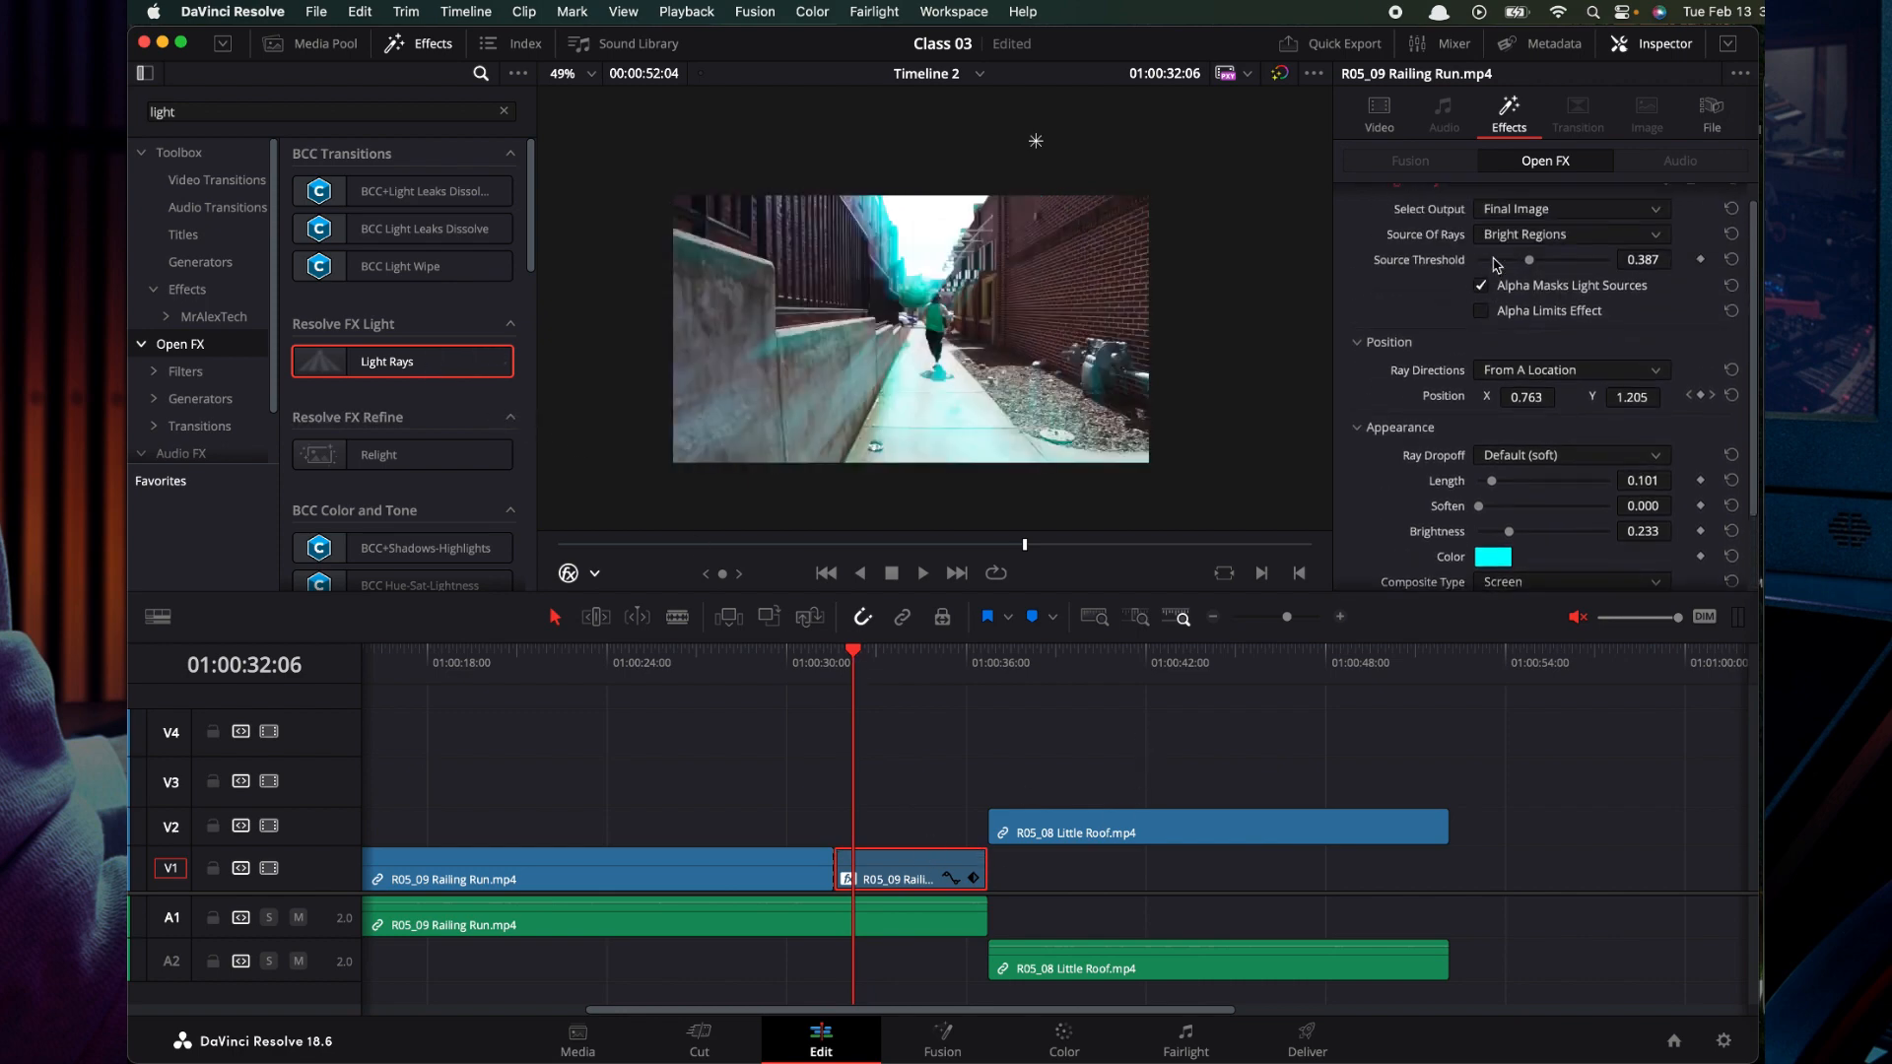
Toggle the viewer's effect overlay off and on again, check its mode options, and deselect the clip.
{"action": "left_click", "coordinate": [568, 574]}
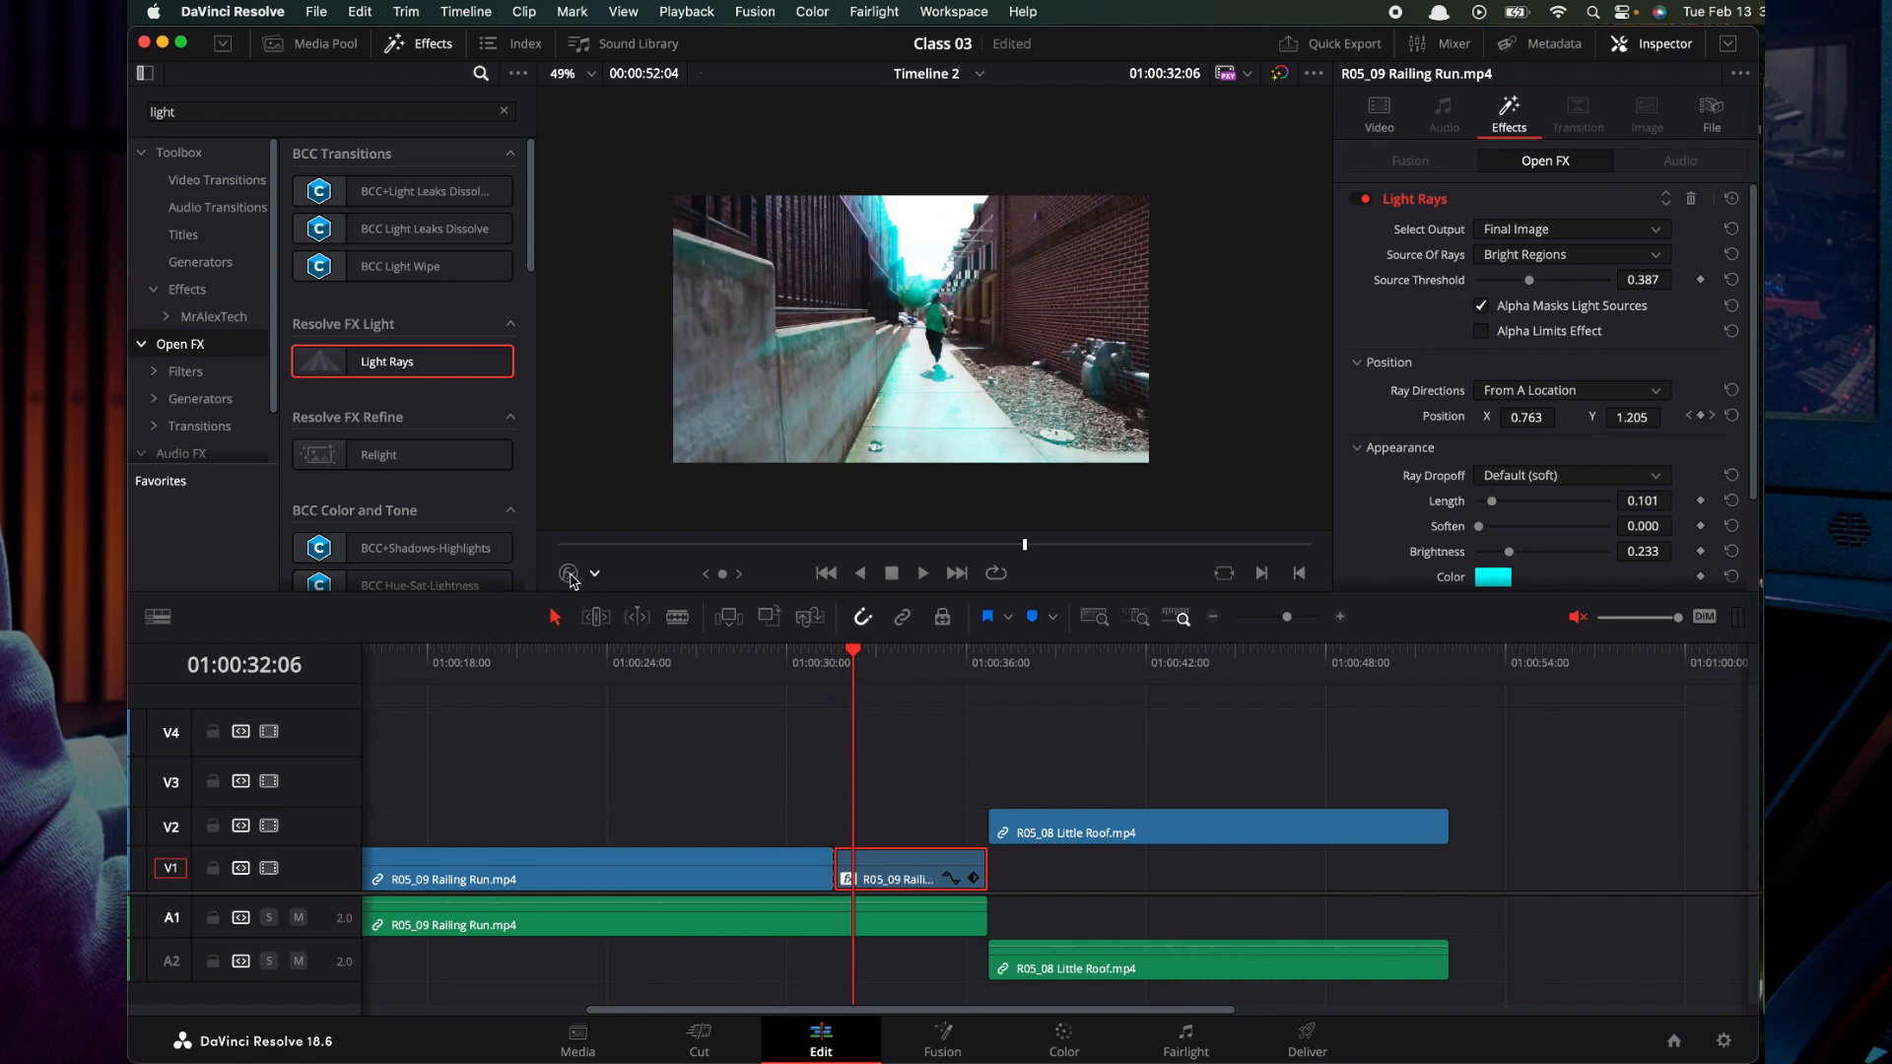
{"action": "left_click", "coordinate": [568, 575]}
{"action": "left_click", "coordinate": [569, 574]}
{"action": "left_click", "coordinate": [568, 574]}
{"action": "left_click", "coordinate": [595, 573]}
{"action": "left_click", "coordinate": [595, 575]}
{"action": "left_click", "coordinate": [964, 808]}
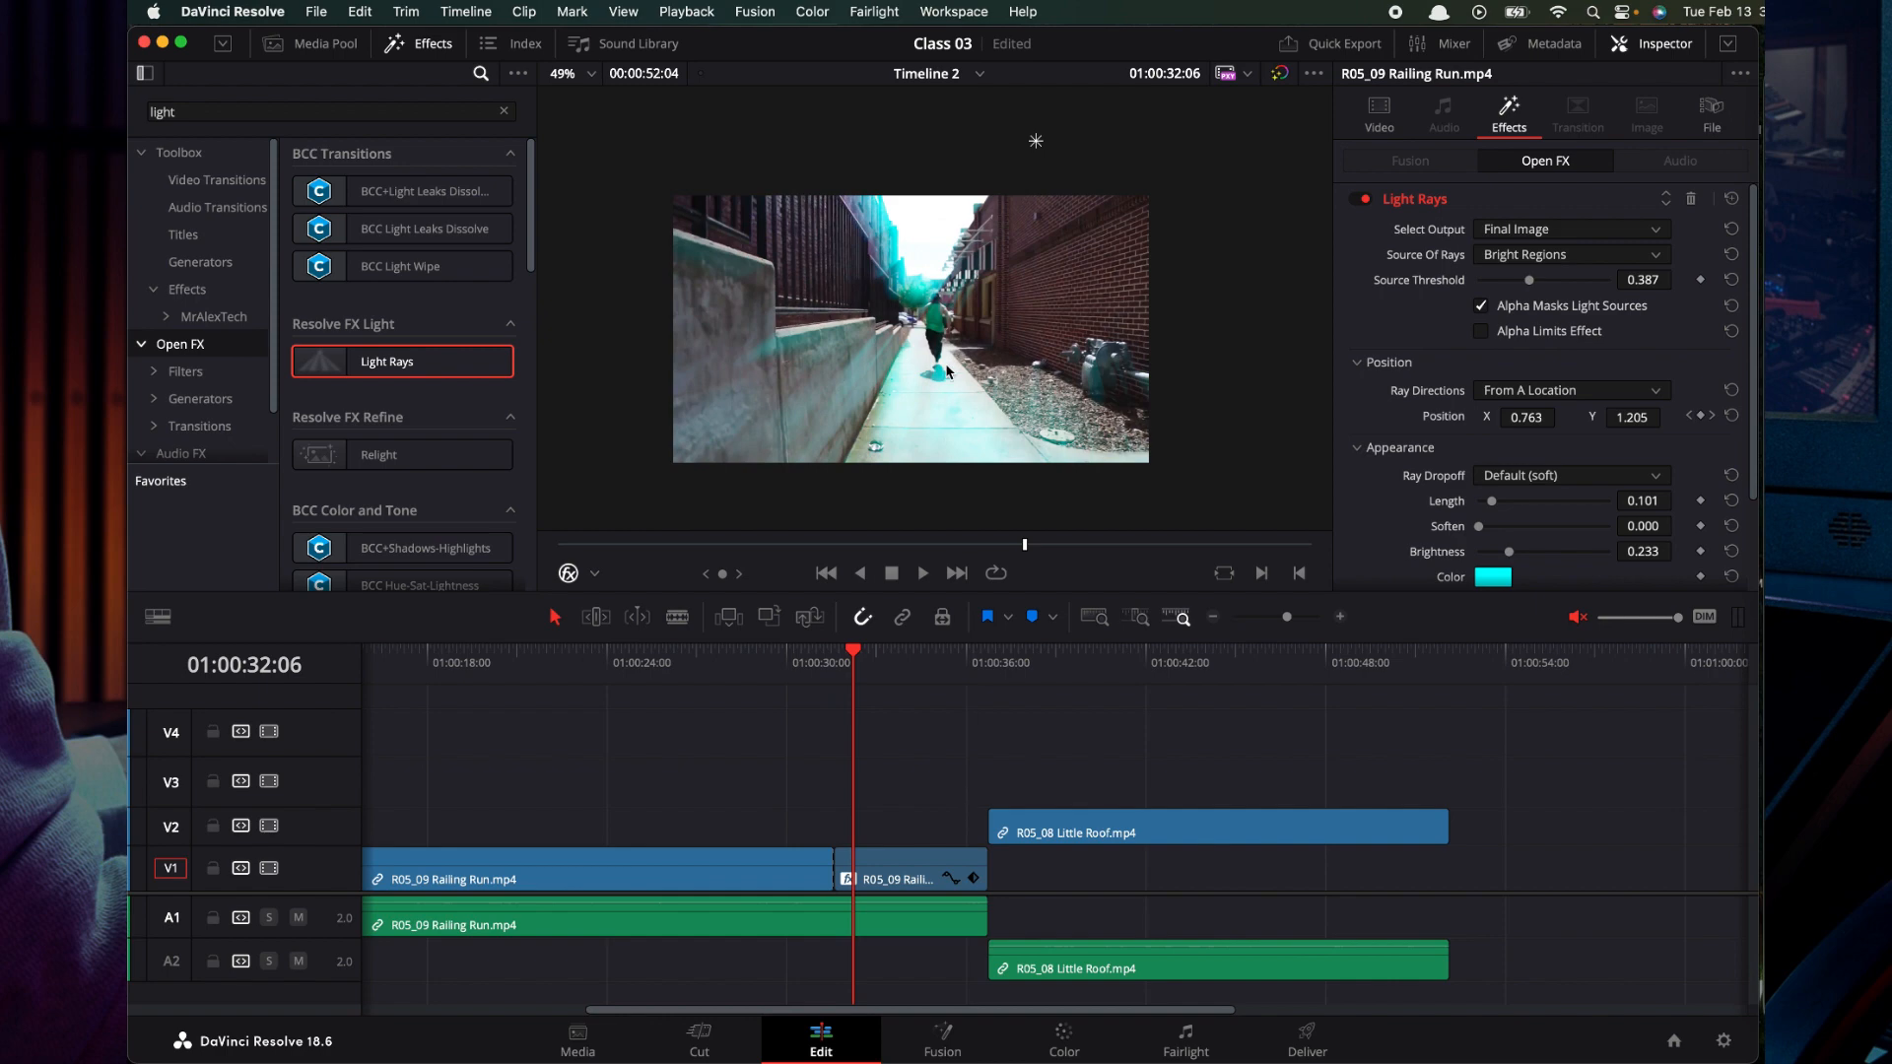
Apply the Dent effect to the R05_08 Little Roof.mp4 clip and reshape it to position X 0.504, Y 0.523, size 0.597 and strength 0.367.
{"action": "left_click", "coordinate": [1079, 818]}
{"action": "left_click", "coordinate": [138, 113]}
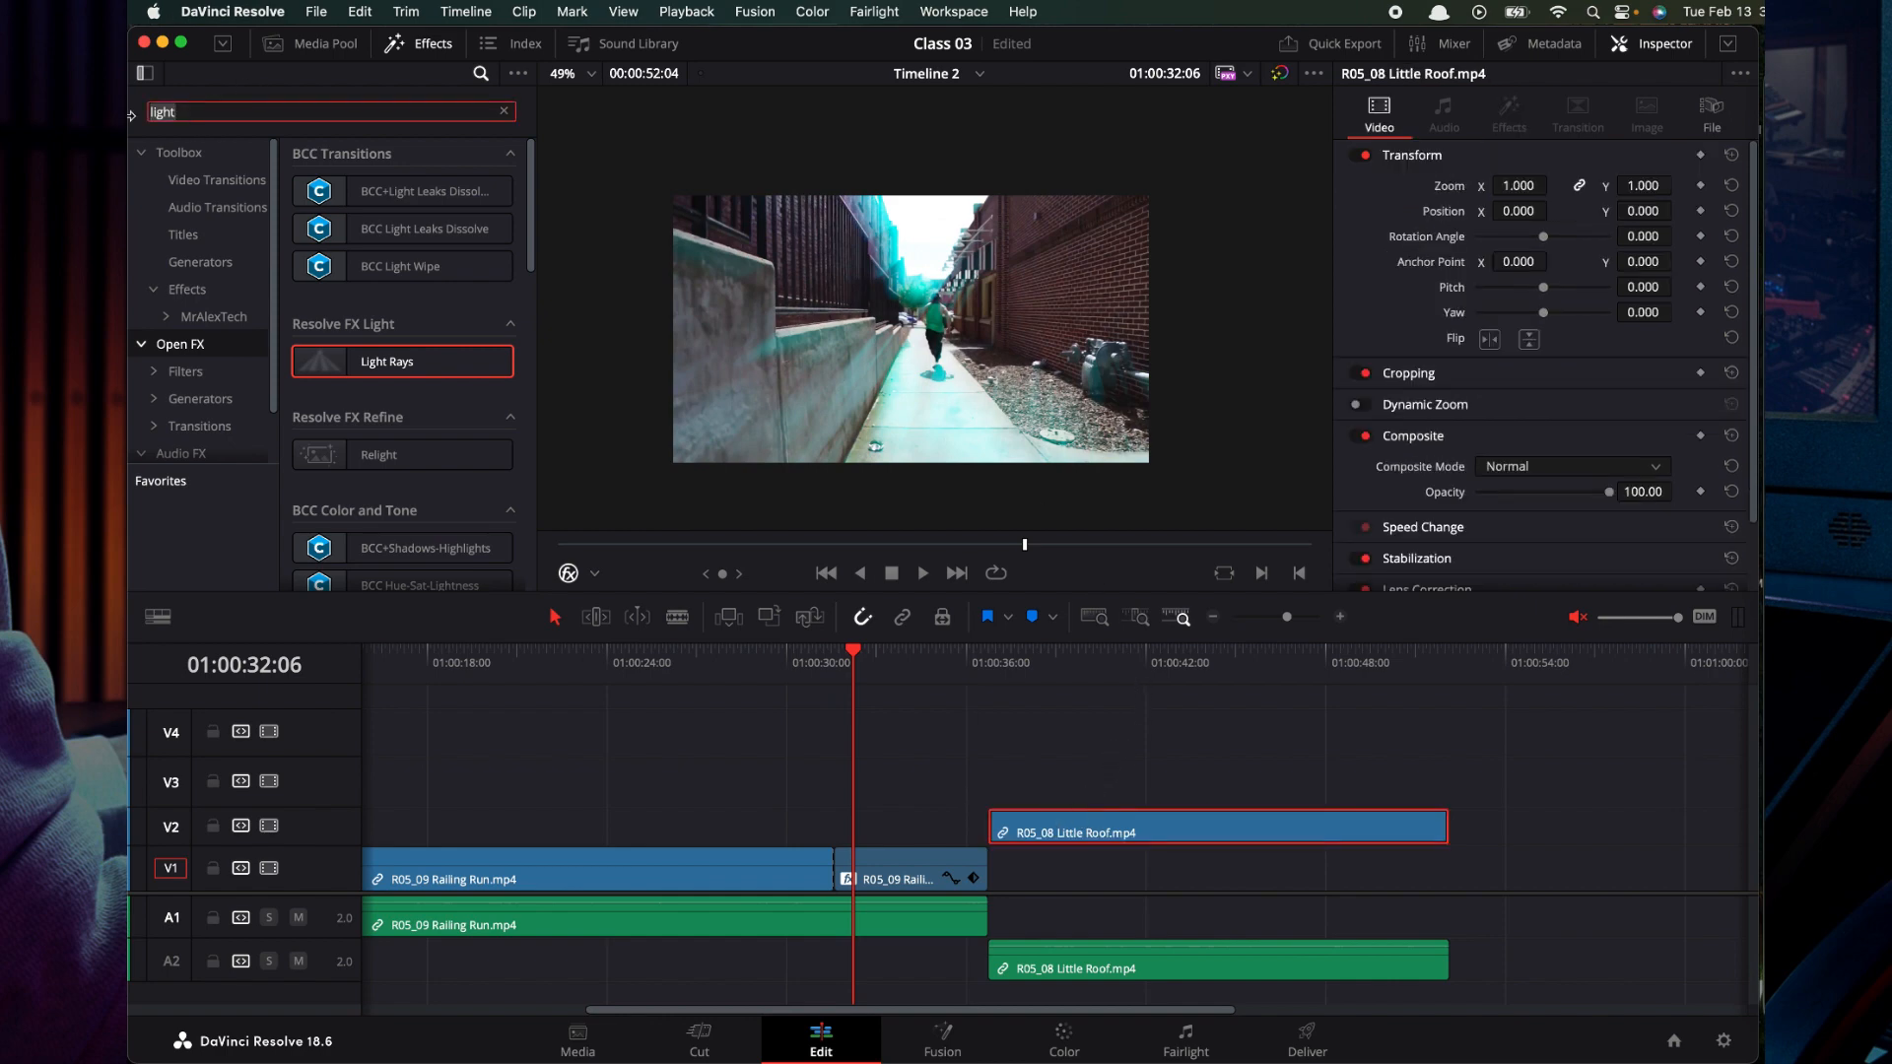
{"action": "type", "text": "dent"}
{"action": "left_click_drag", "start_coordinate": [354, 191], "coordinate": [1100, 839]}
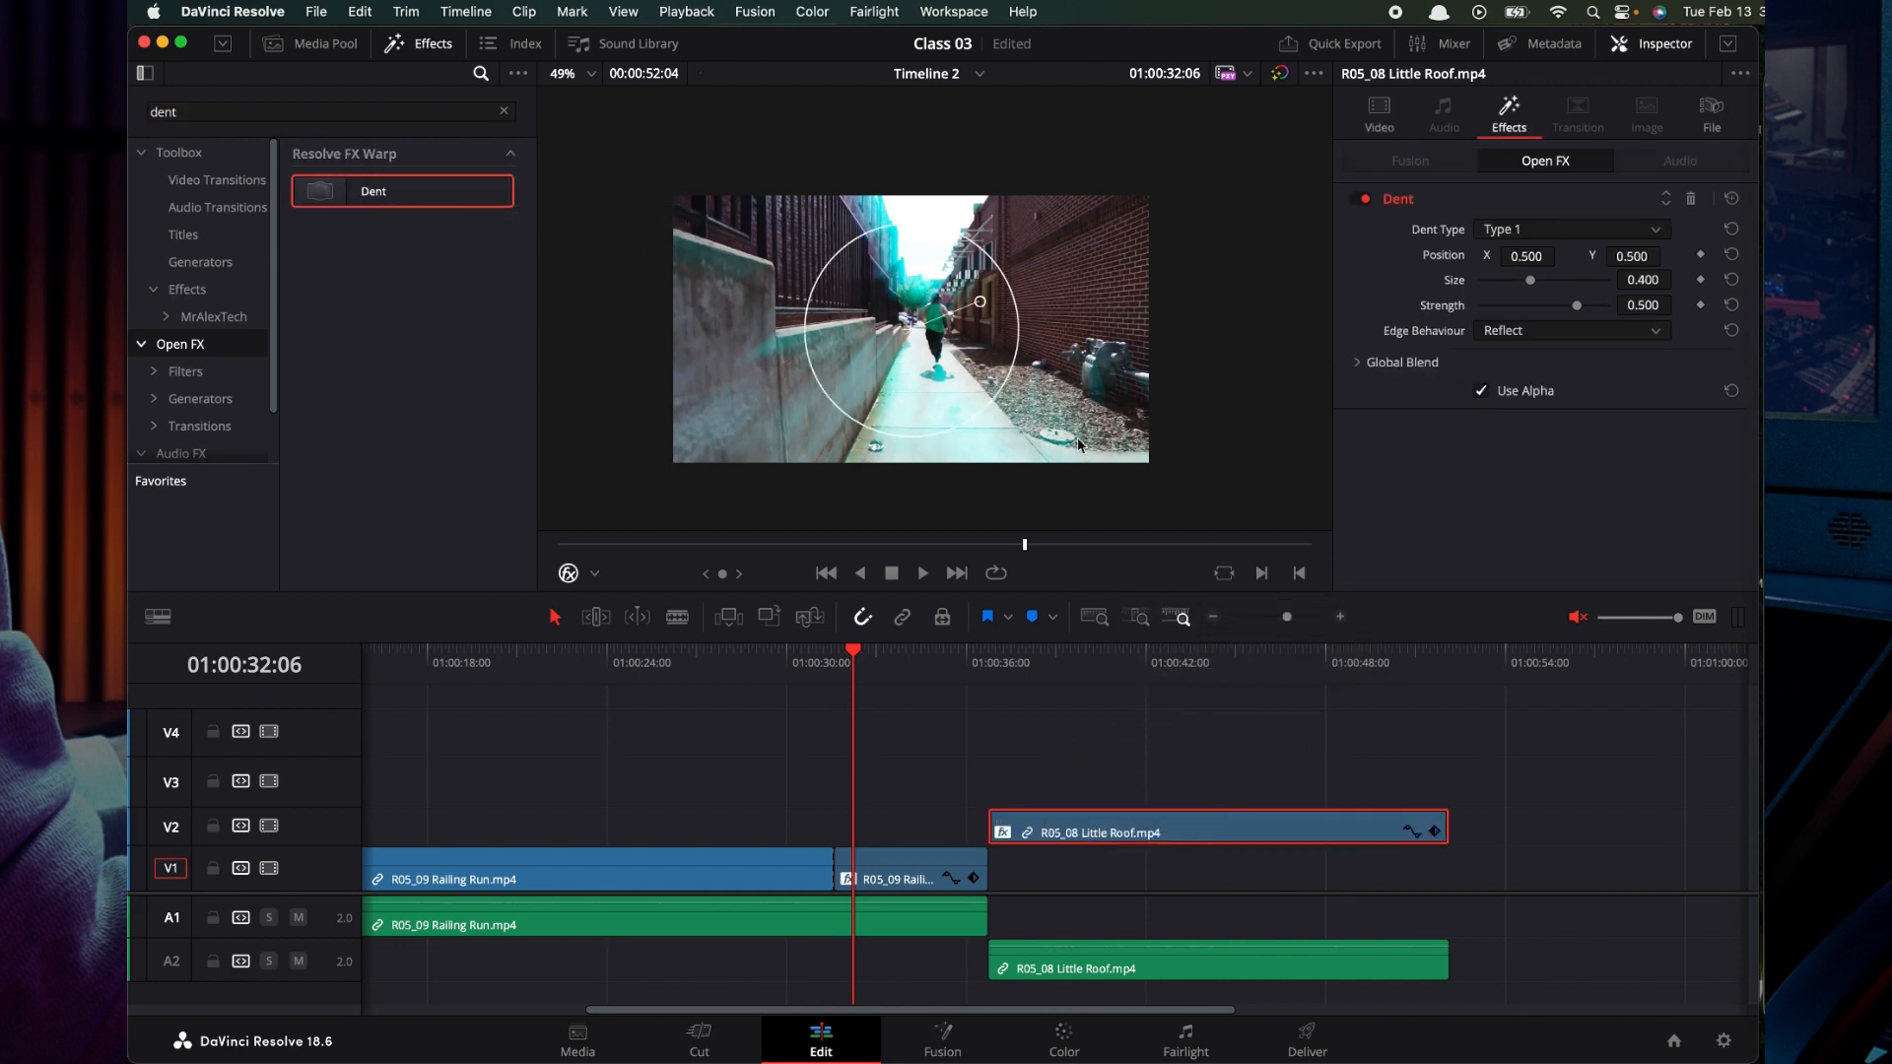
{"action": "left_click_drag", "start_coordinate": [997, 266], "coordinate": [1045, 243]}
{"action": "left_click_drag", "start_coordinate": [980, 302], "coordinate": [911, 330]}
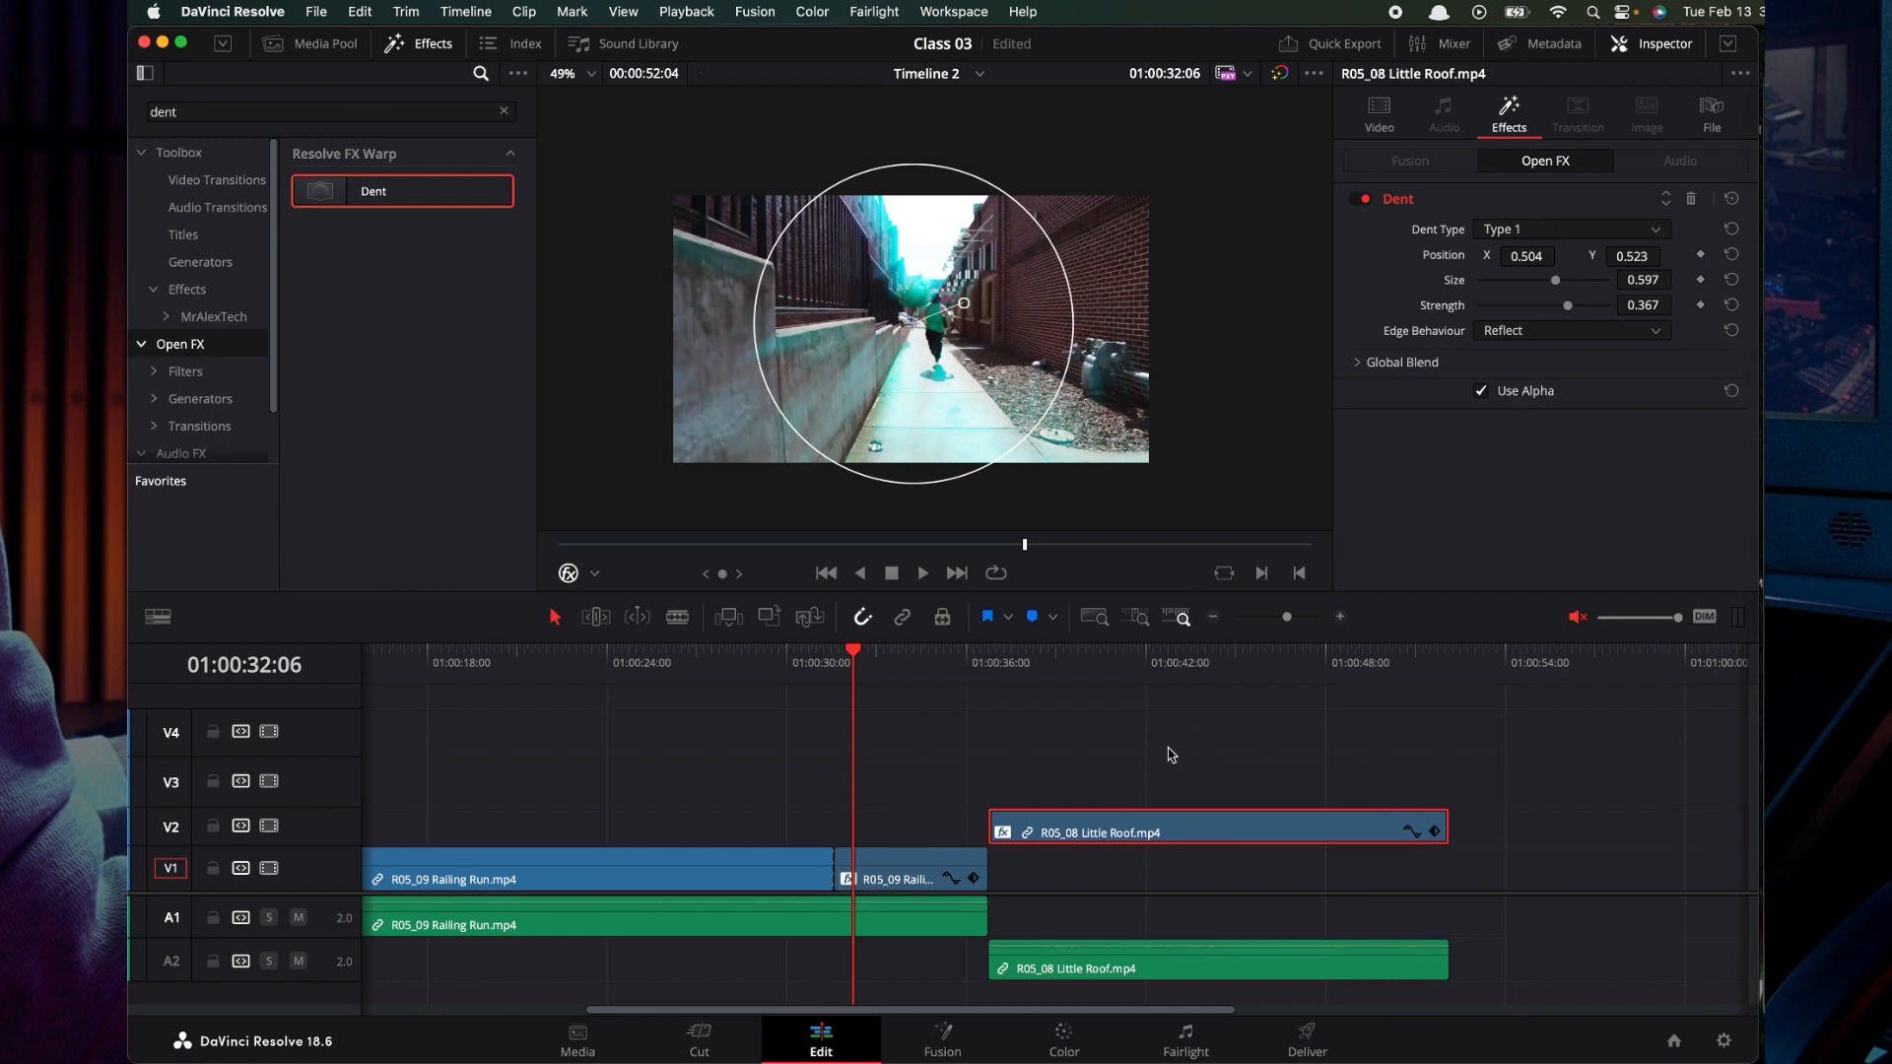